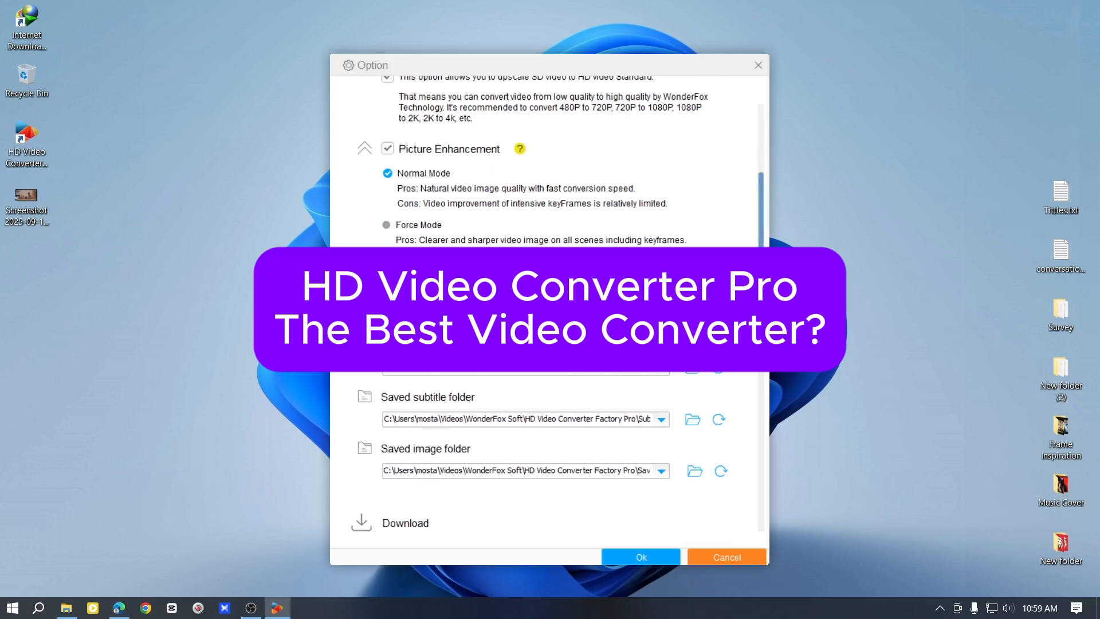
Examine the folder settings for output videos, subtitles, images, downloads and recordings in the options.
{"action": "scroll", "coordinate": [752, 400], "scroll_direction": "down", "scroll_amount": 8}
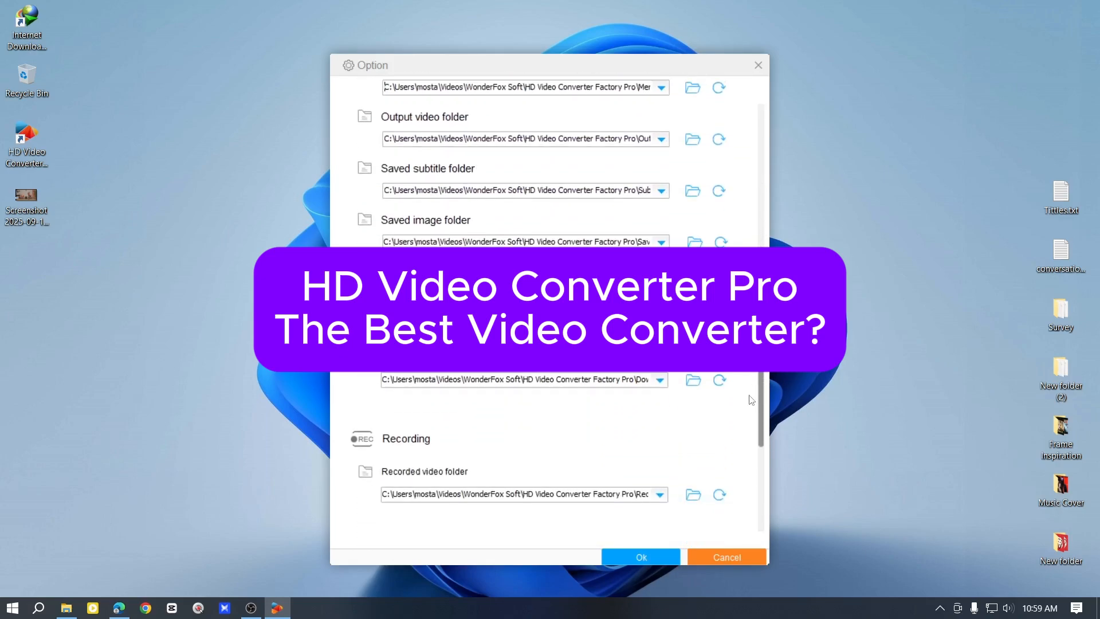
{"action": "scroll", "coordinate": [752, 400], "scroll_direction": "down", "scroll_amount": 5}
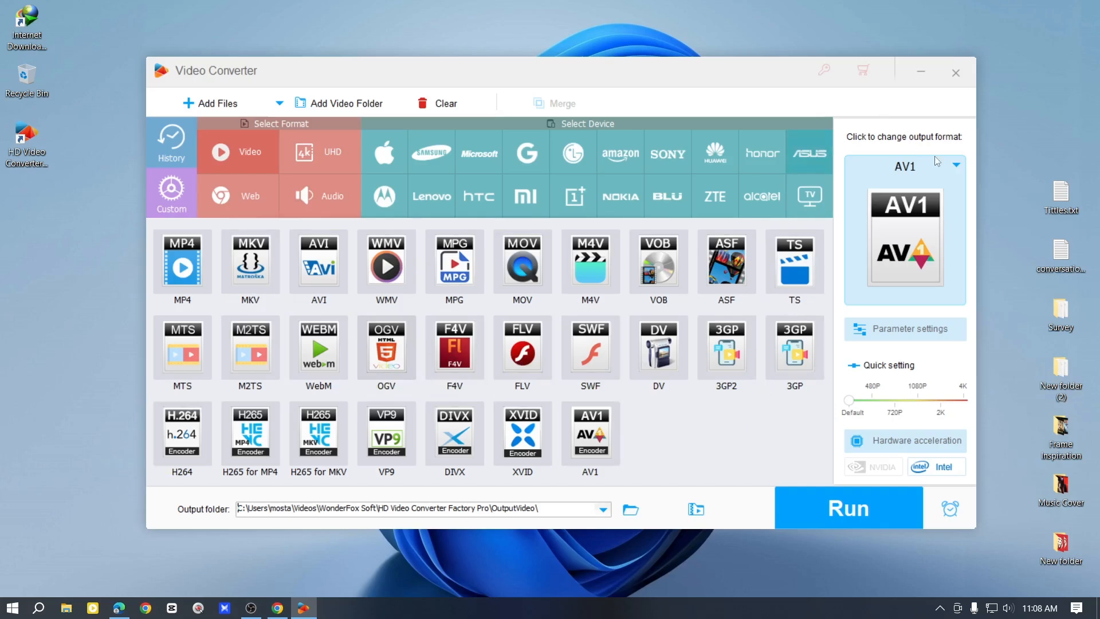
Open the output name of the HD video Converter.mp4 entry for editing, and display the output format choices.
{"action": "left_click", "coordinate": [943, 171]}
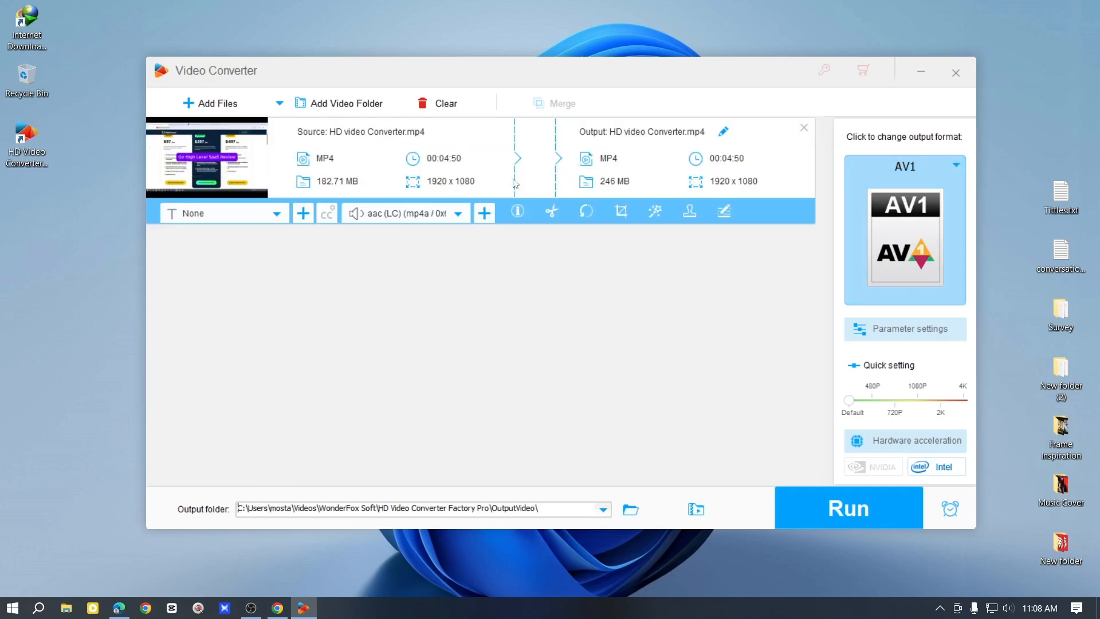
{"action": "left_click", "coordinate": [723, 131]}
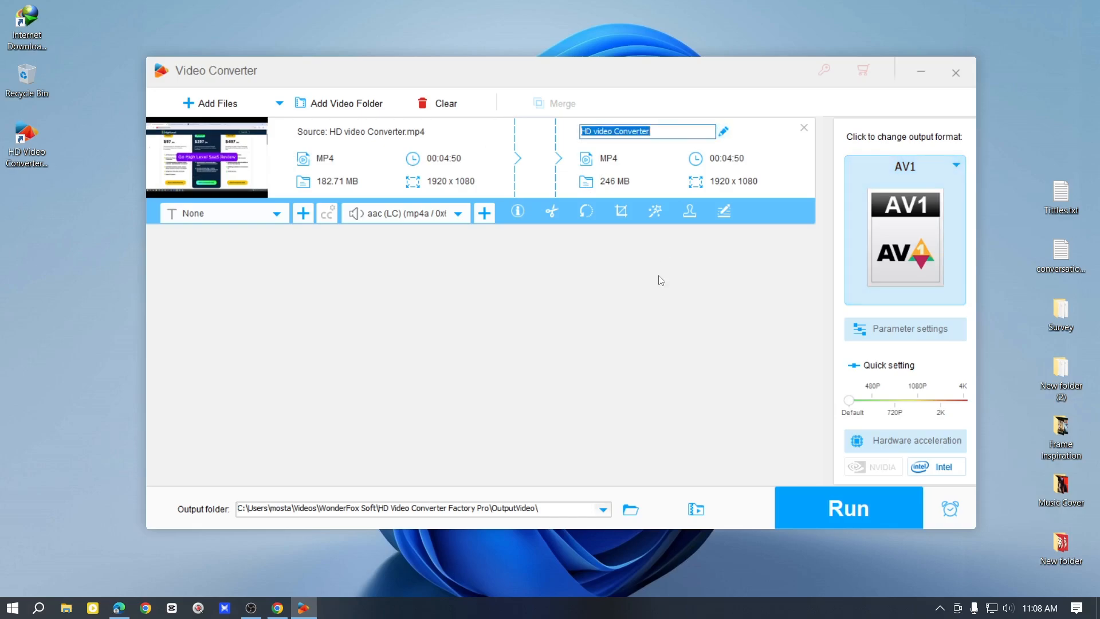
{"action": "left_click", "coordinate": [940, 164]}
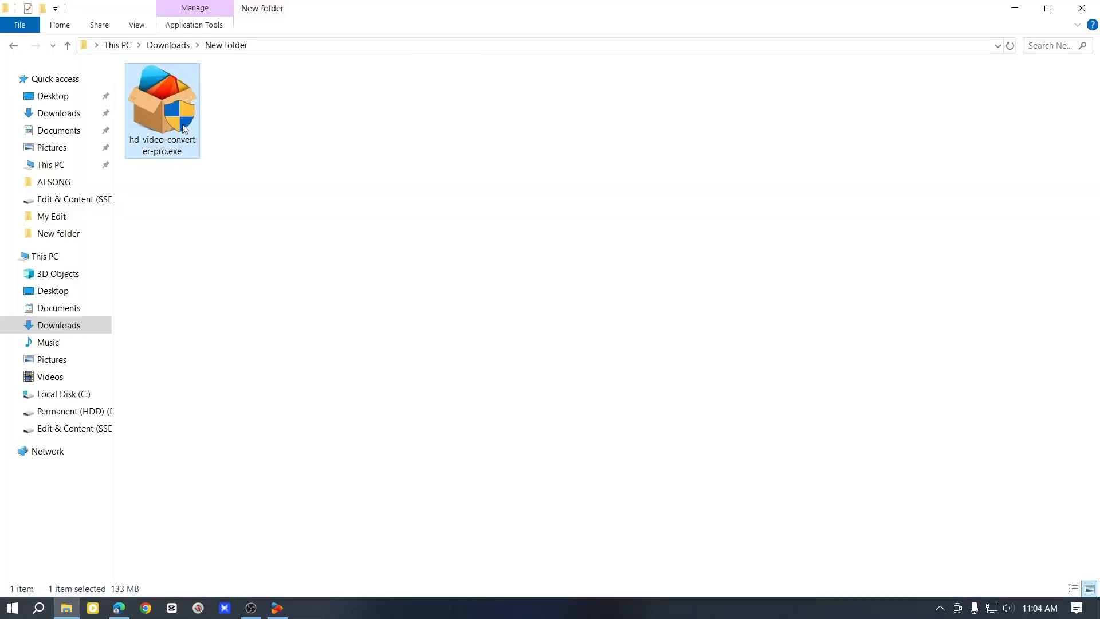
Run the hd-video-converter-pro.exe installer as administrator.
{"action": "right_click", "coordinate": [183, 125]}
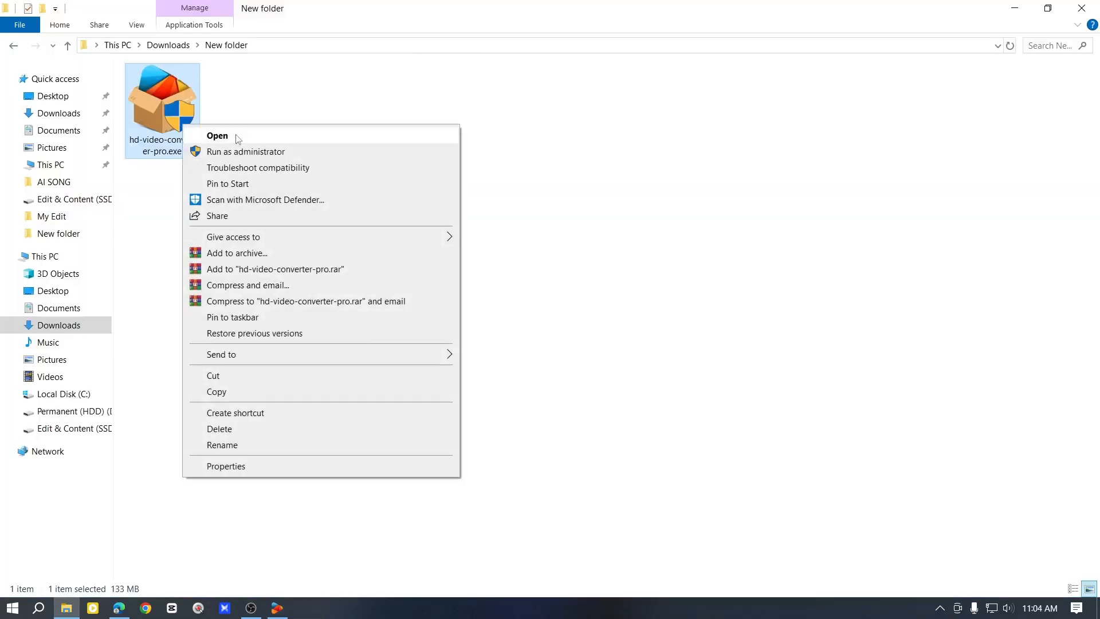
{"action": "left_click", "coordinate": [293, 153]}
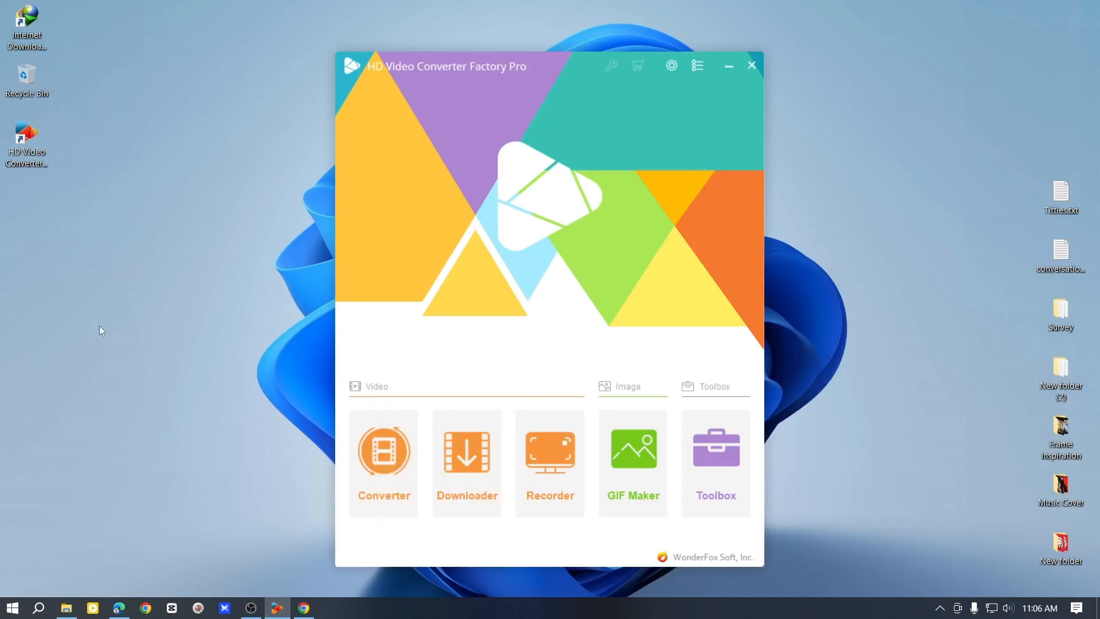
Open the Converter module and add the HD video Converter file from its folder as the source video.
{"action": "left_click", "coordinate": [381, 483]}
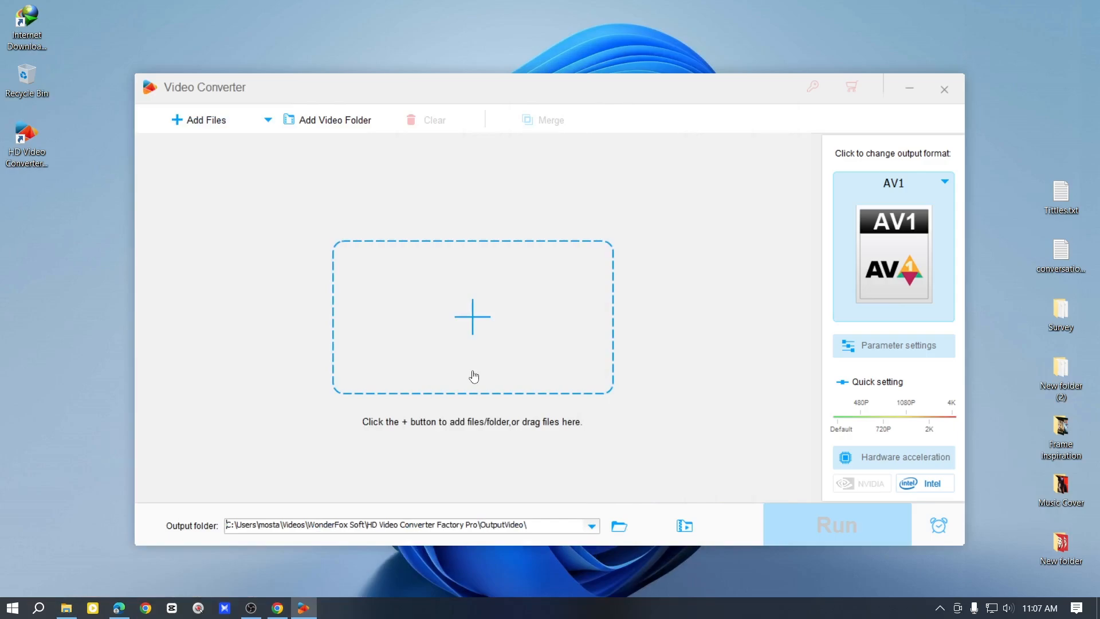
{"action": "left_click", "coordinate": [486, 331]}
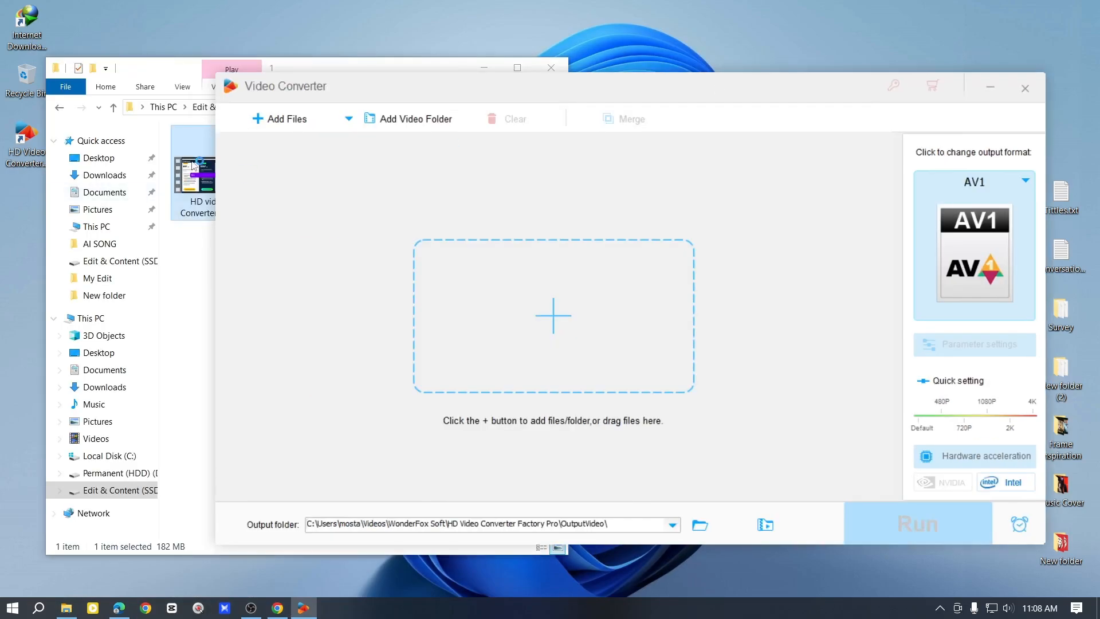
{"action": "left_click_drag", "start_coordinate": [195, 166], "coordinate": [554, 321]}
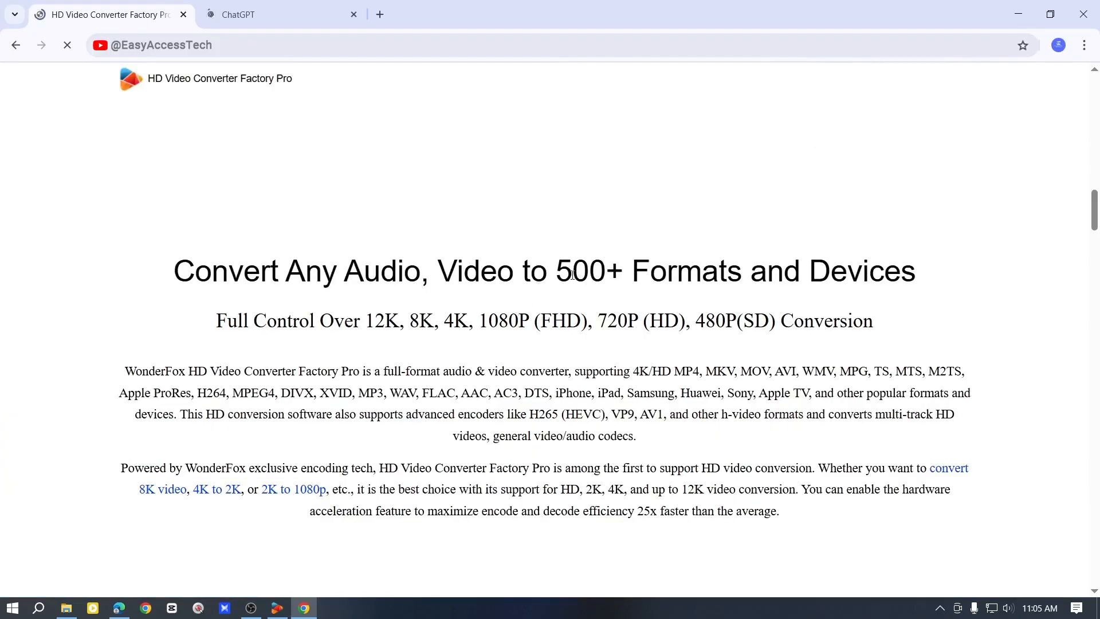
Highlight "500+ Formats and Devices" in the product page heading and read the section on supported formats.
{"action": "left_click_drag", "start_coordinate": [572, 275], "coordinate": [953, 311]}
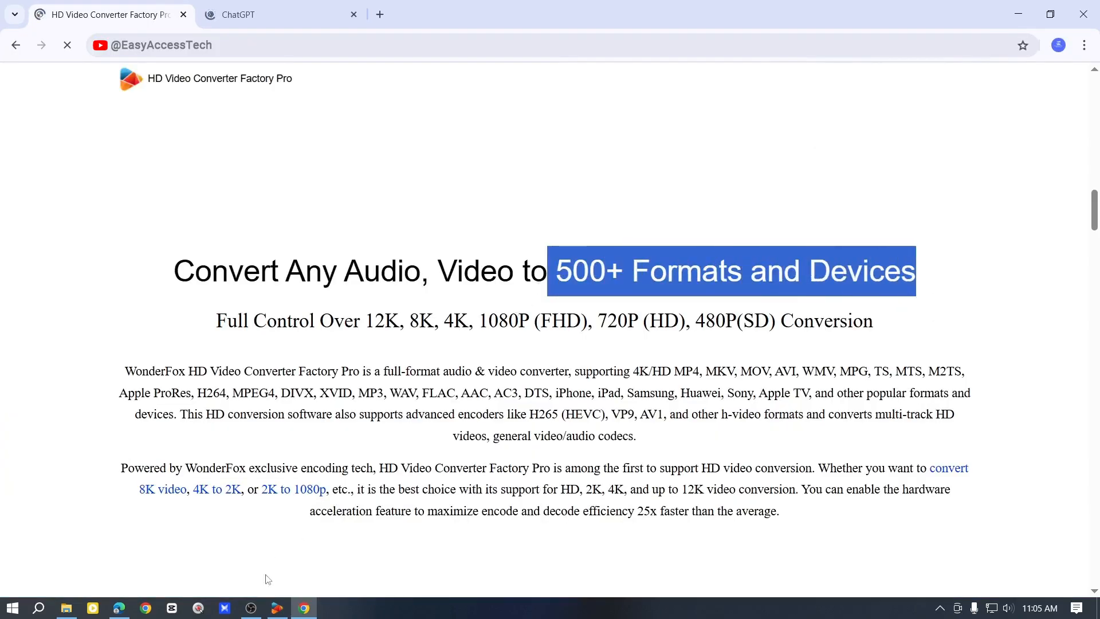
{"action": "left_click", "coordinate": [971, 299]}
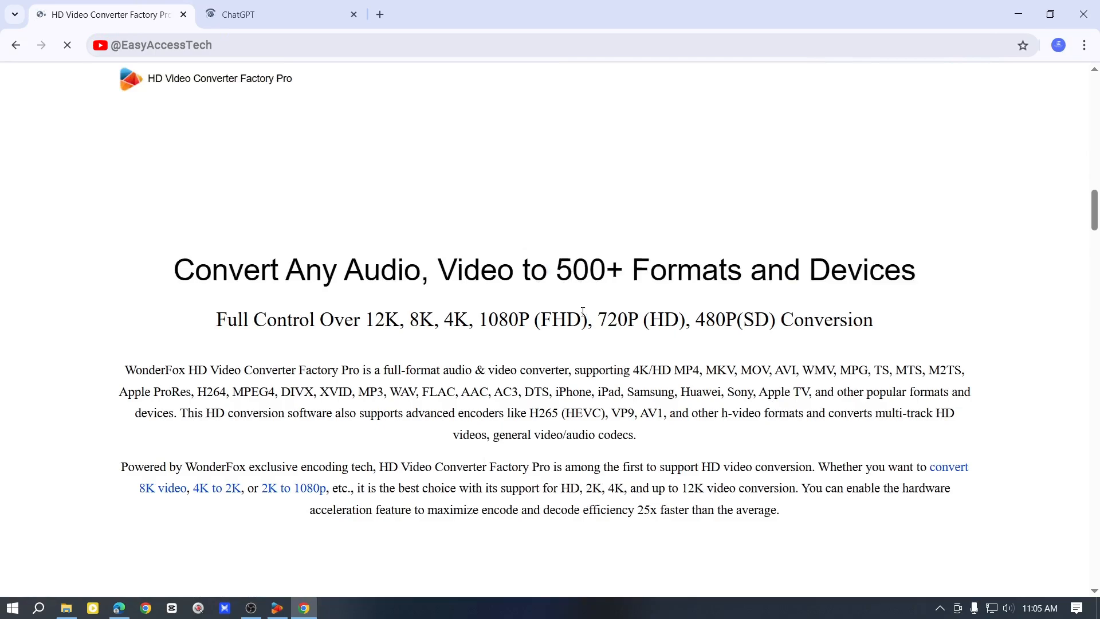
{"action": "scroll", "coordinate": [582, 321], "scroll_direction": "down", "scroll_amount": 8}
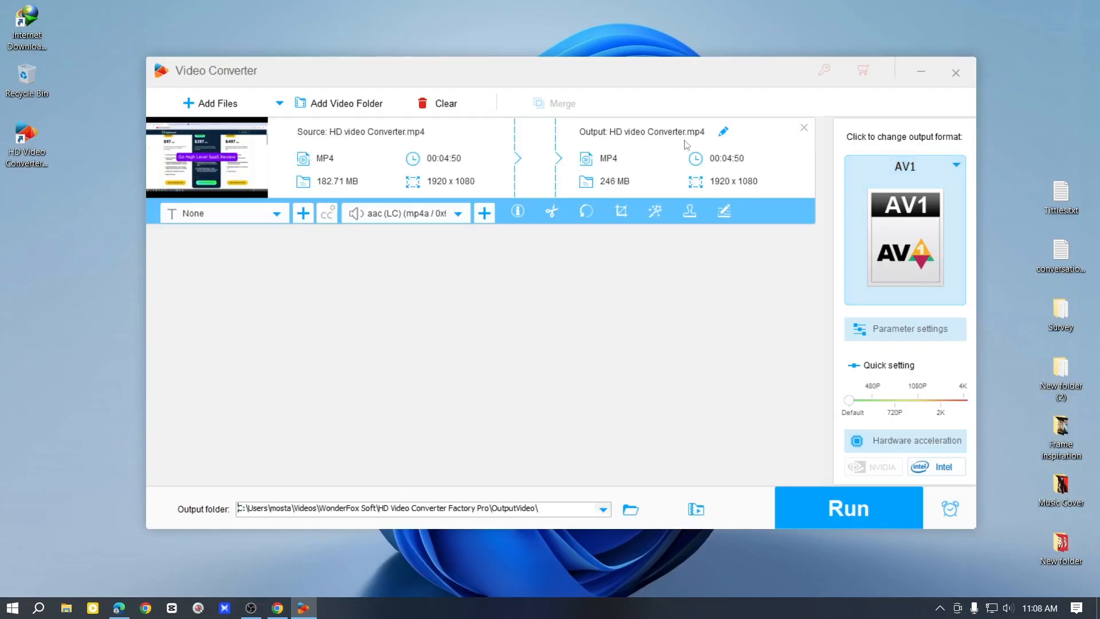
Browse the output device presets for Microsoft, Lenovo, HTC and Xiaomi, and return to the general video formats.
{"action": "left_click", "coordinate": [724, 132]}
{"action": "left_click", "coordinate": [900, 240]}
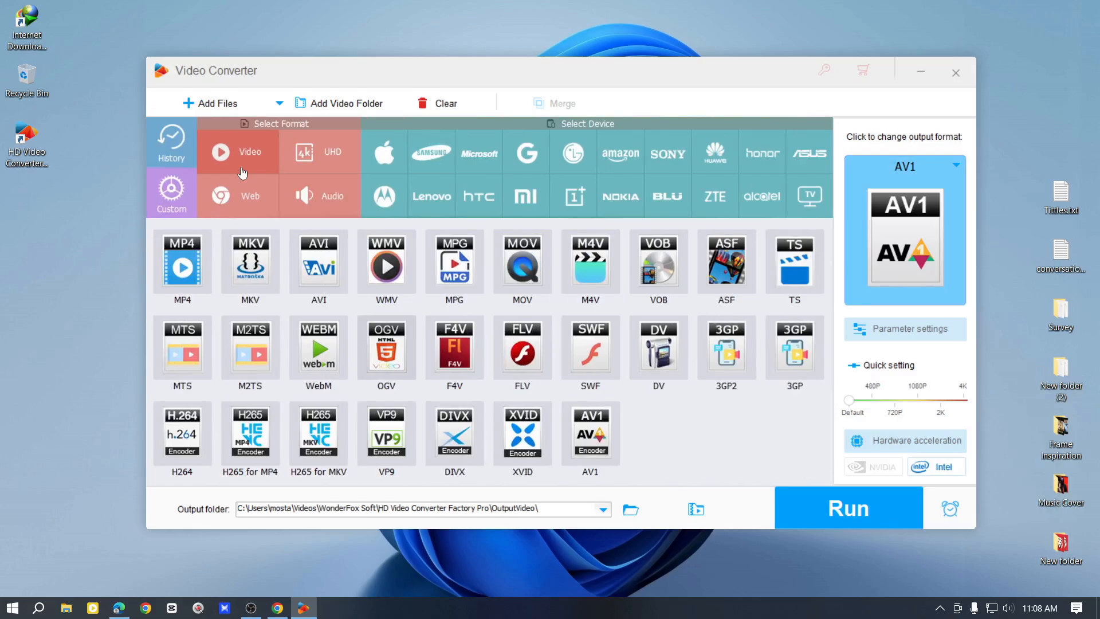
{"action": "left_click", "coordinate": [479, 153]}
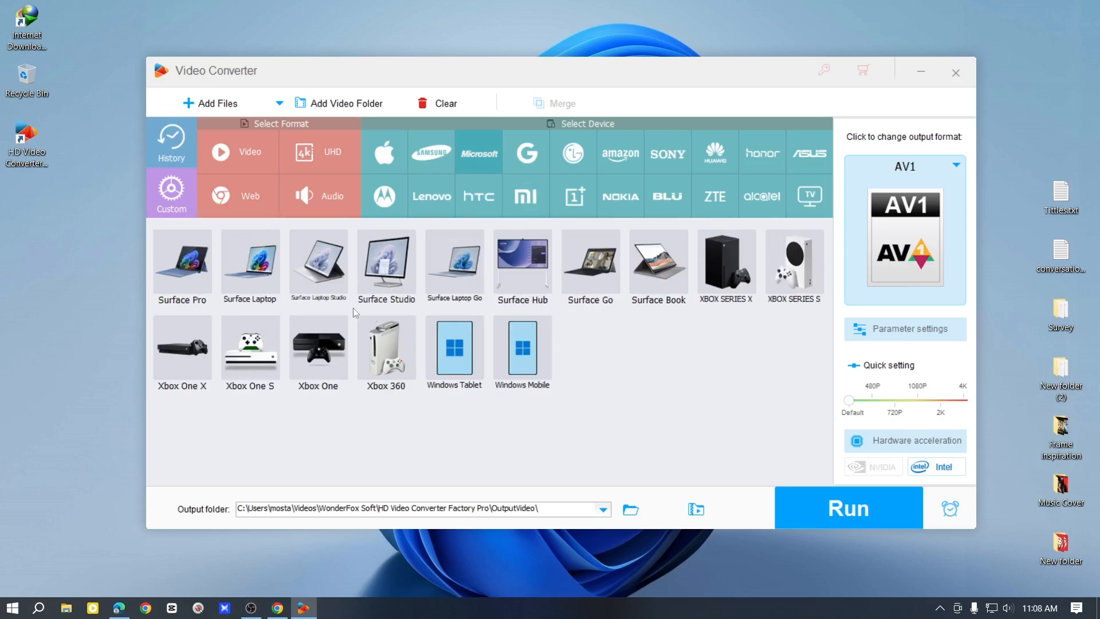
{"action": "left_click", "coordinate": [453, 198]}
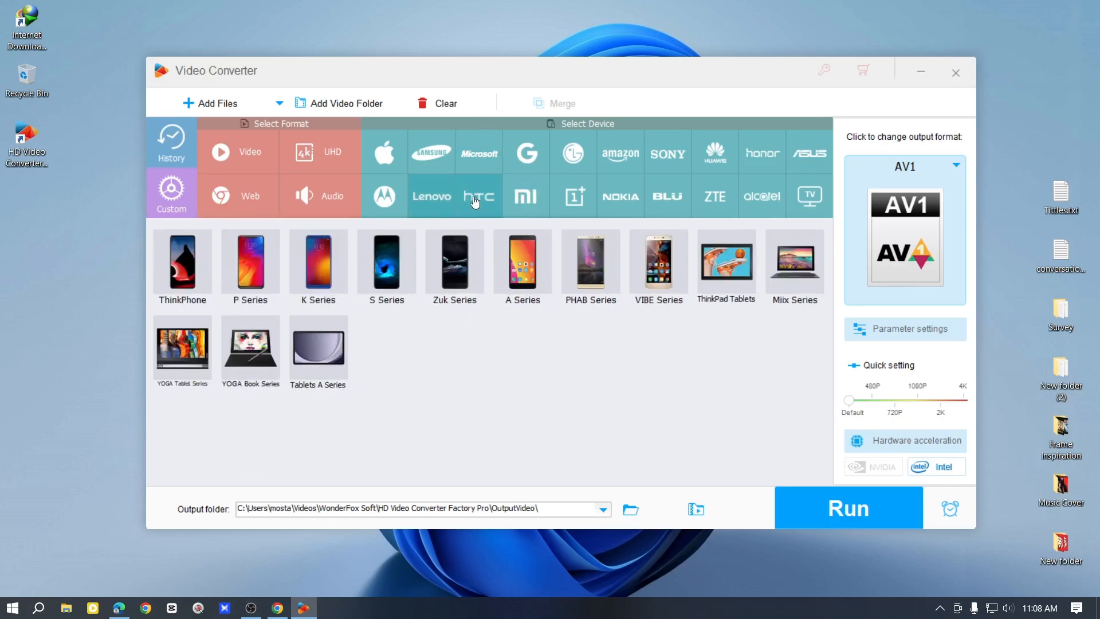
{"action": "left_click", "coordinate": [475, 202]}
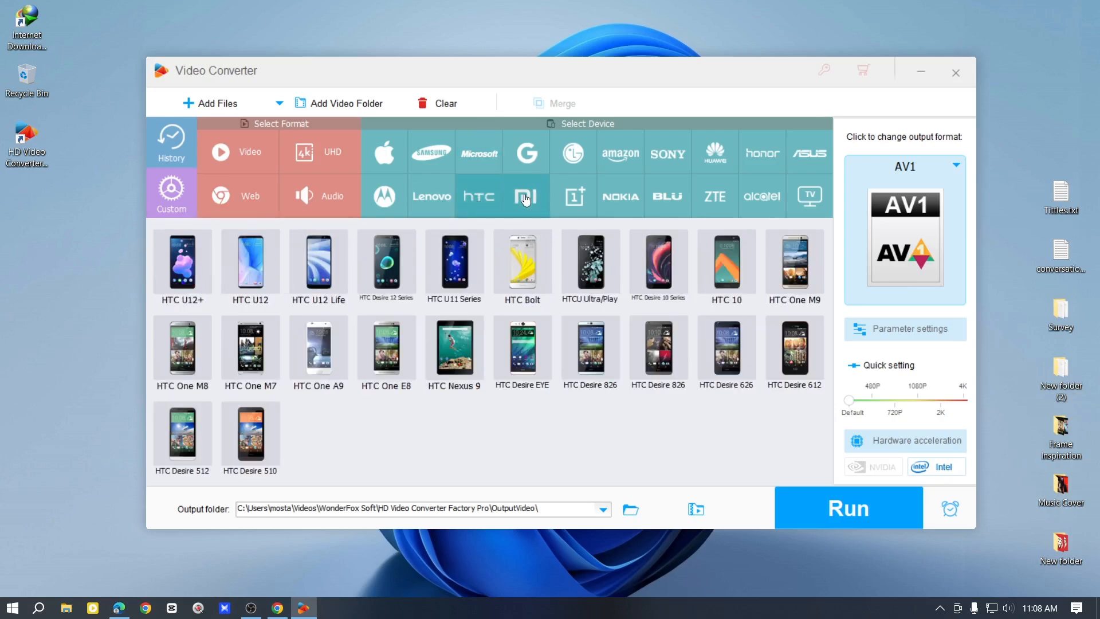
{"action": "left_click", "coordinate": [527, 199]}
{"action": "left_click", "coordinate": [235, 156]}
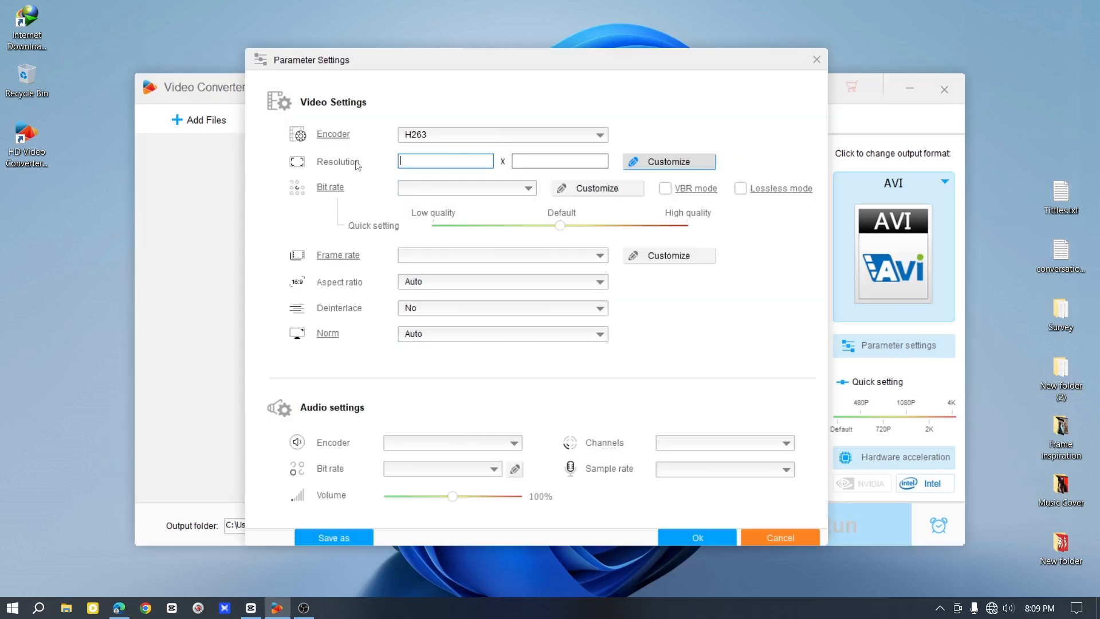
Set the AVI output's video bit rate to 12000, frame rate to 60 and aspect ratio to 16:9.
{"action": "left_click", "coordinate": [439, 186]}
{"action": "type", "text": "12000"}
{"action": "left_click", "coordinate": [499, 255]}
{"action": "type", "text": "60"}
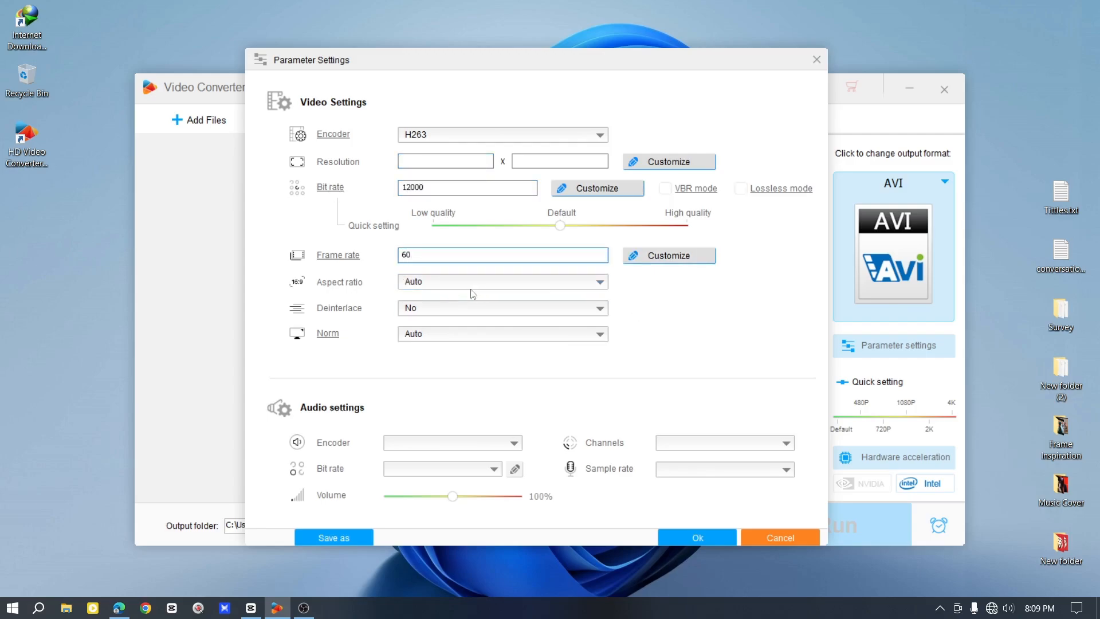
{"action": "left_click", "coordinate": [582, 285]}
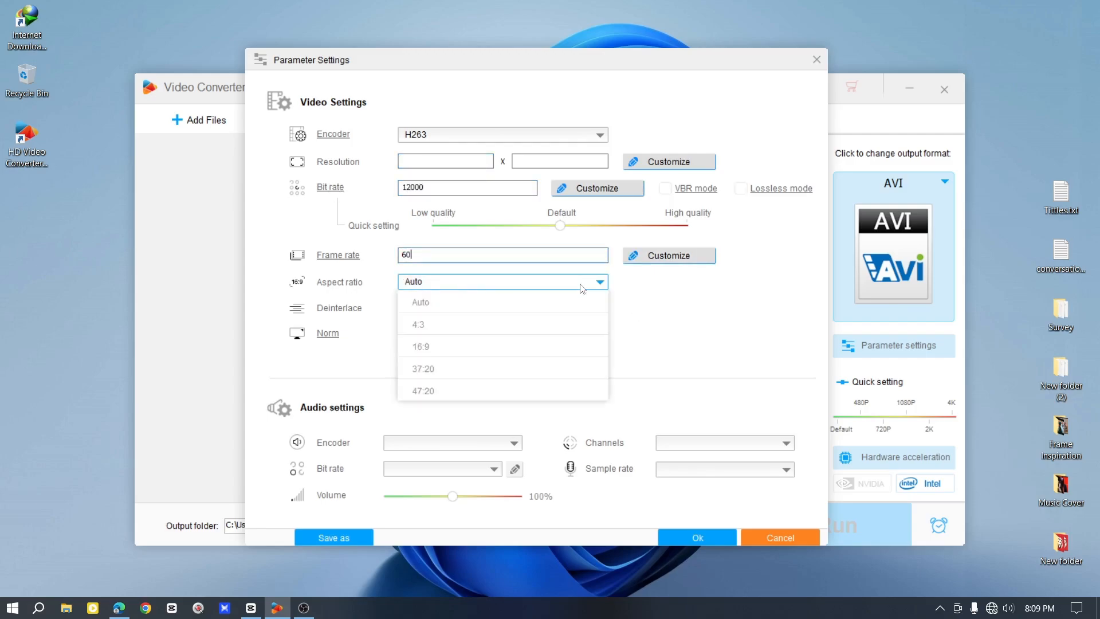
{"action": "left_click", "coordinate": [448, 347]}
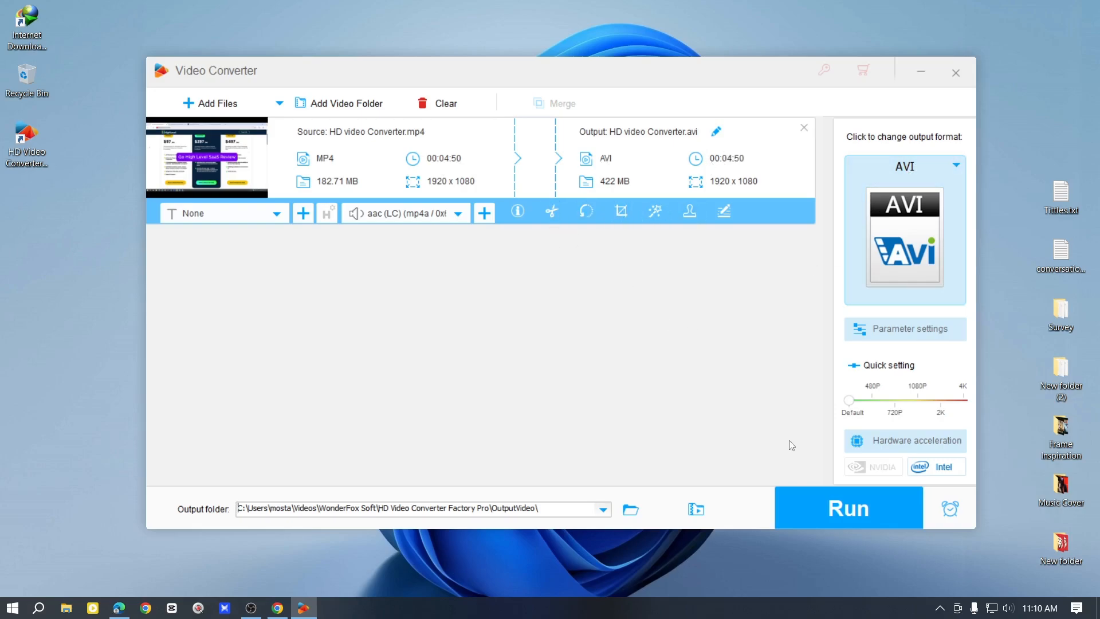
Review the hardware acceleration settings with their test results, and check the Intel acceleration option.
{"action": "left_click", "coordinate": [875, 449]}
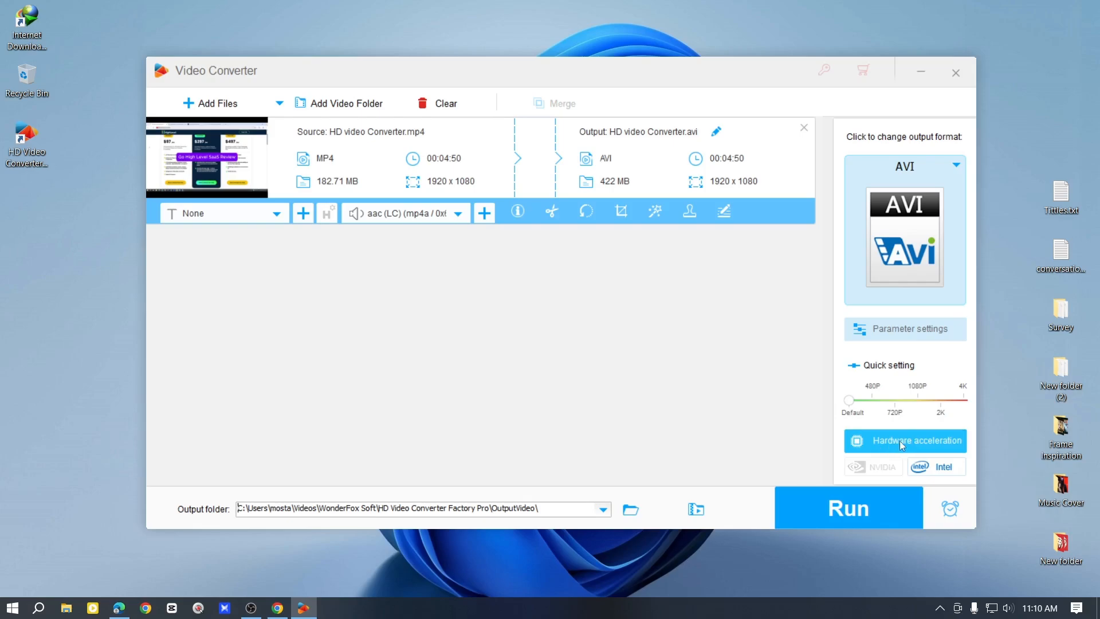
{"action": "left_click", "coordinate": [900, 441]}
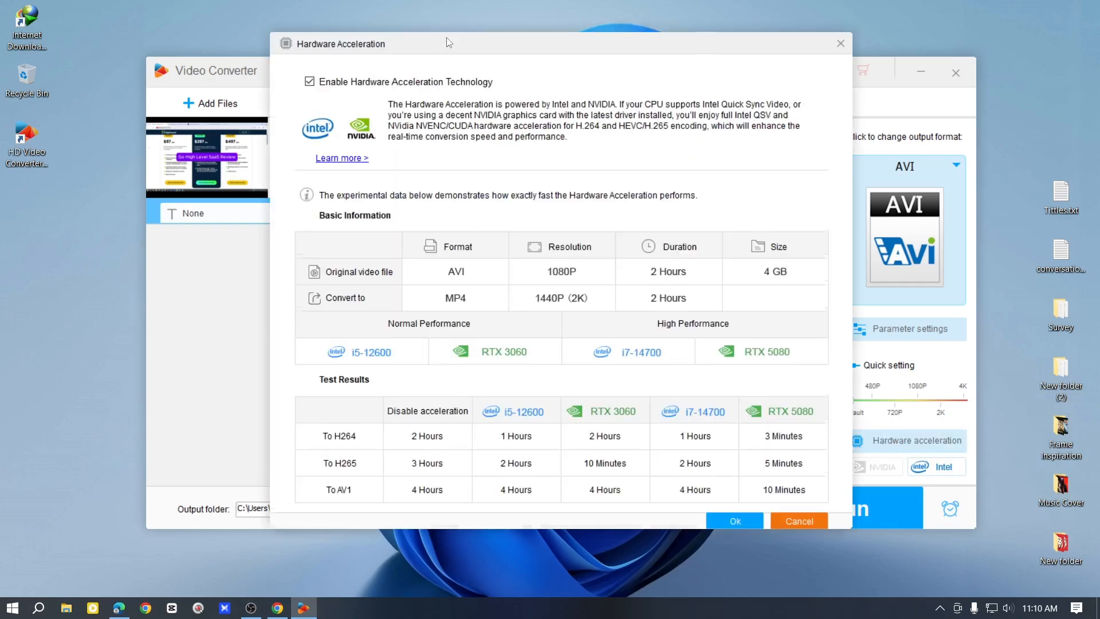
{"action": "left_click_drag", "start_coordinate": [449, 44], "coordinate": [442, 29]}
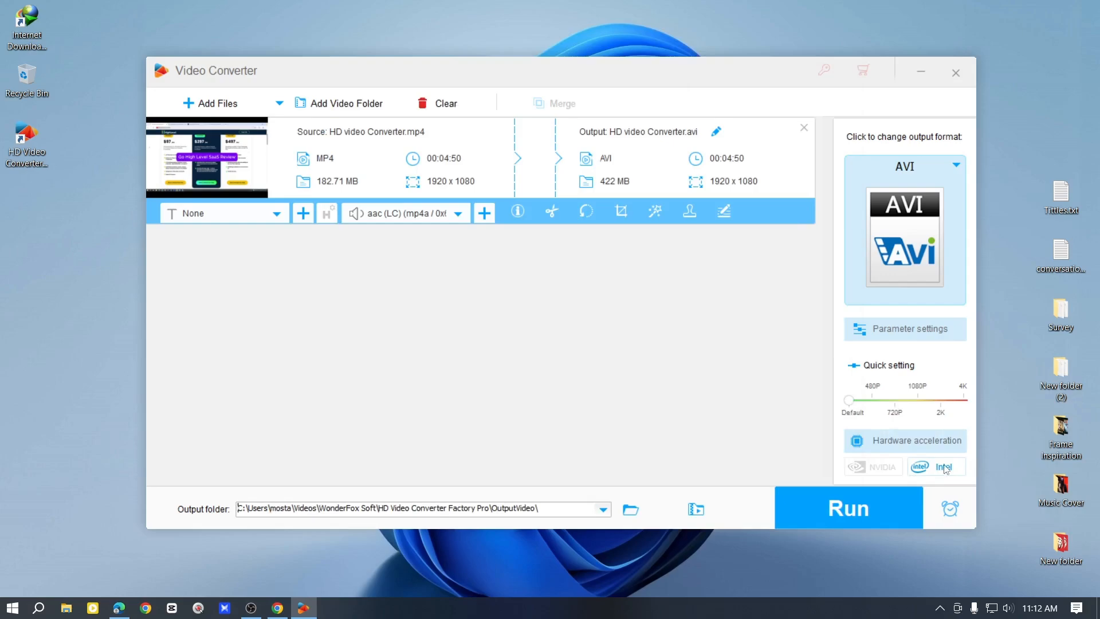
{"action": "left_click", "coordinate": [935, 468]}
{"action": "left_click_drag", "start_coordinate": [408, 142], "coordinate": [615, 144]}
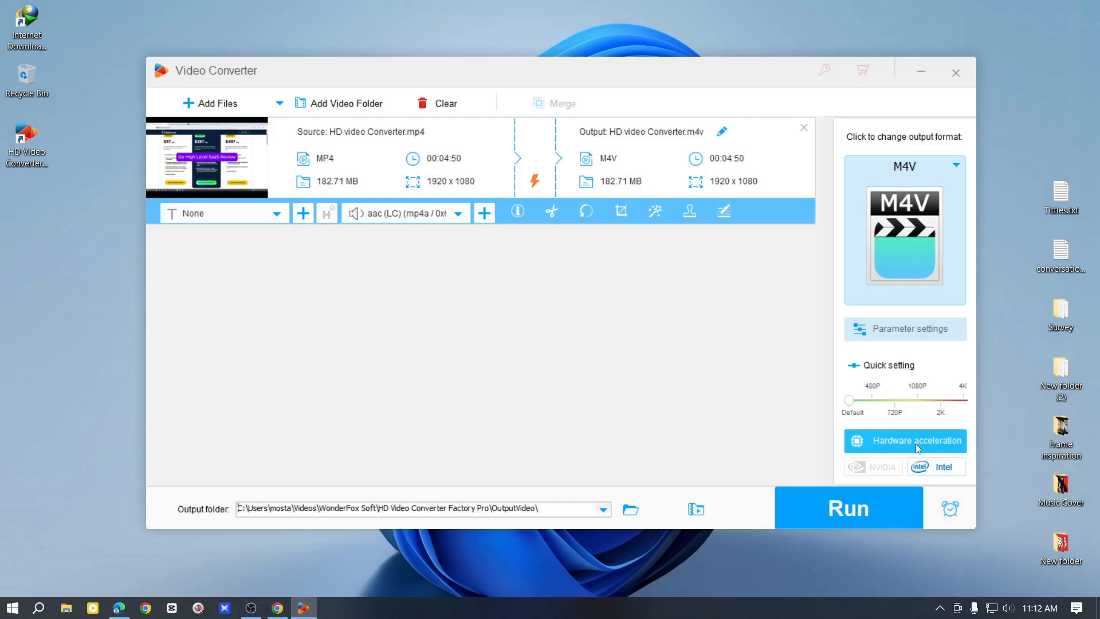
Read the Lightning Mode explanation for the M4V conversion and close it.
{"action": "left_click", "coordinate": [536, 183]}
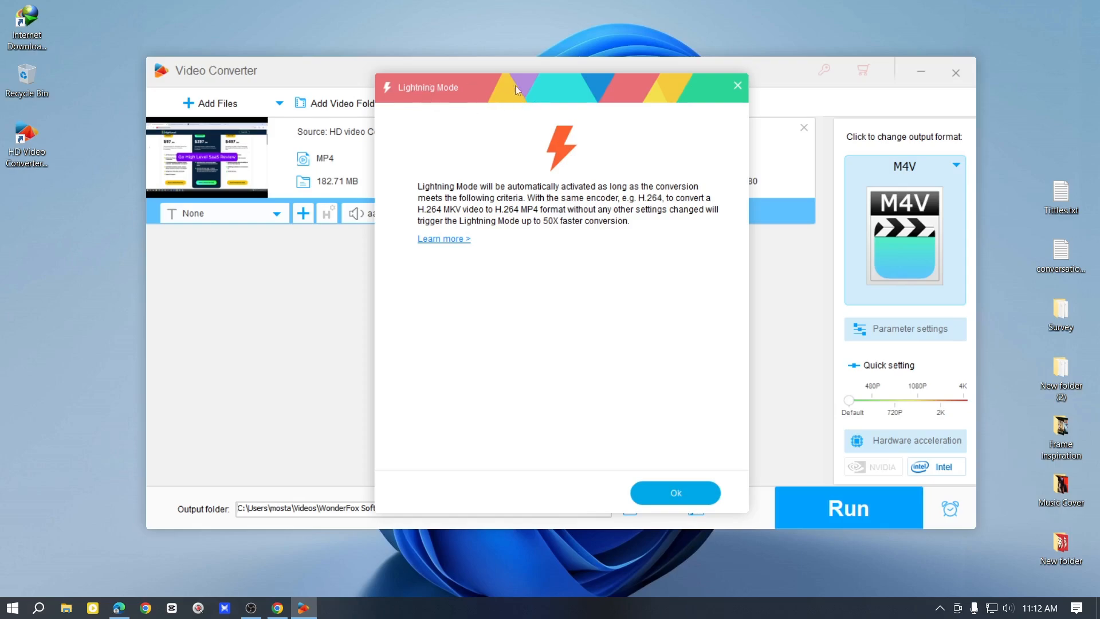
{"action": "left_click_drag", "start_coordinate": [545, 97], "coordinate": [468, 122]}
{"action": "left_click", "coordinate": [607, 523]}
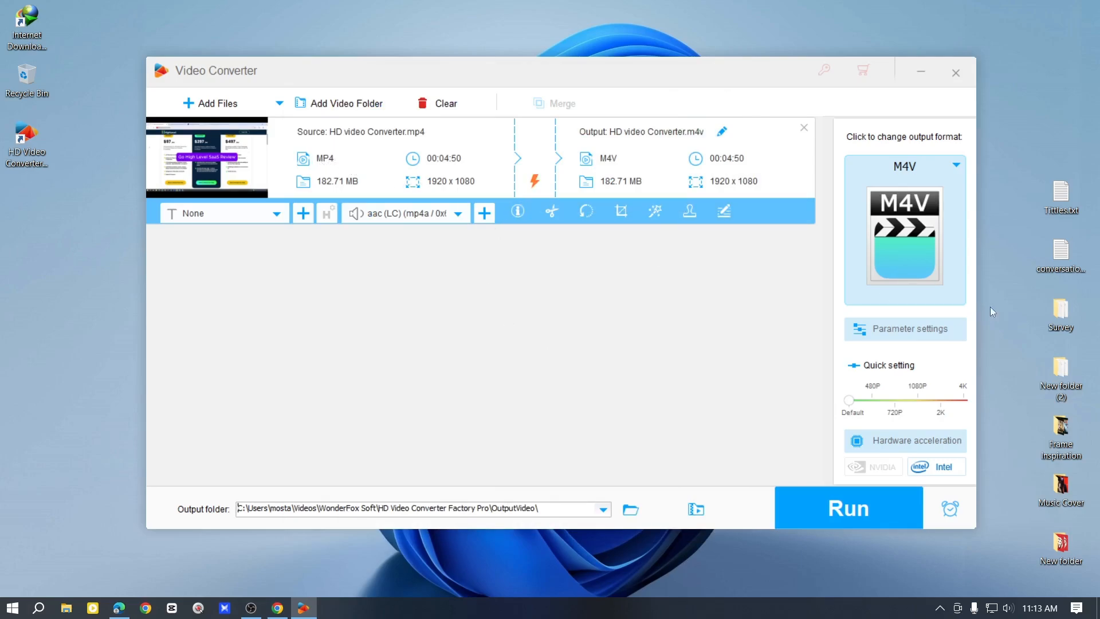
Set the output format to MKV.
{"action": "left_click", "coordinate": [934, 239]}
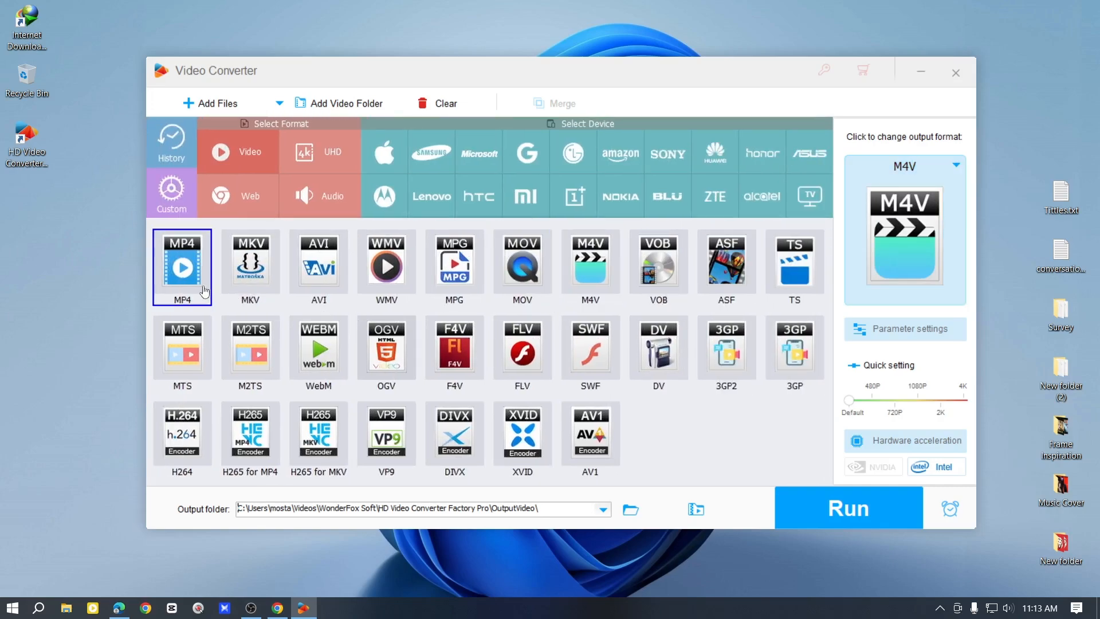
{"action": "left_click", "coordinate": [256, 278]}
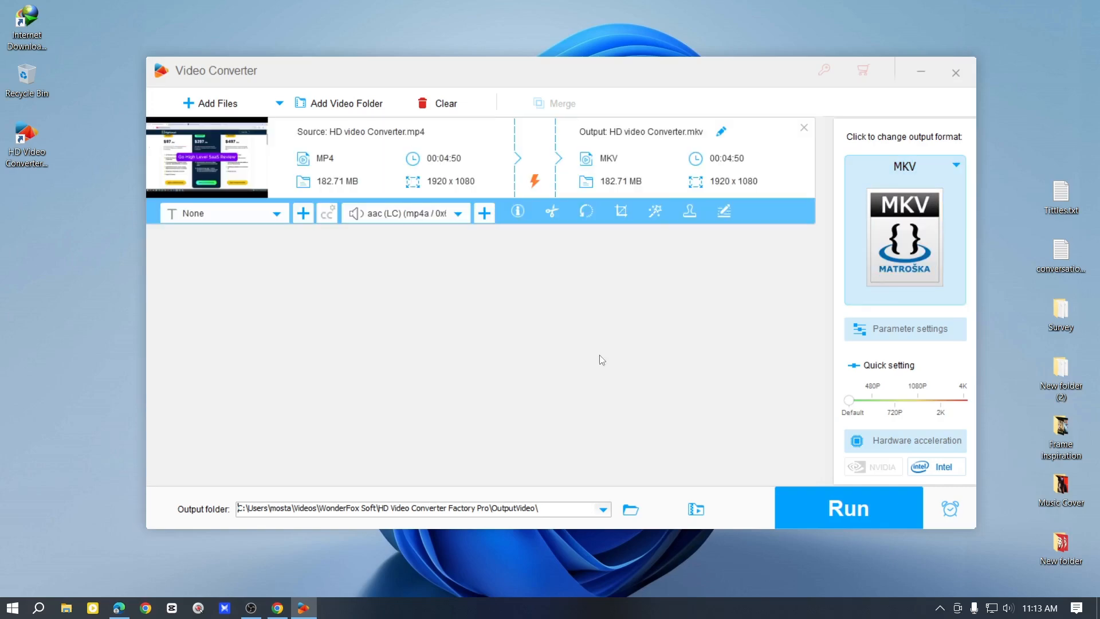
Trim the video to the section from 00:00:56 to 00:02:18 and accept the trim.
{"action": "left_click", "coordinate": [553, 212]}
{"action": "left_click_drag", "start_coordinate": [213, 364], "coordinate": [324, 369]}
{"action": "left_click_drag", "start_coordinate": [787, 371], "coordinate": [493, 372]}
{"action": "left_click", "coordinate": [848, 365]}
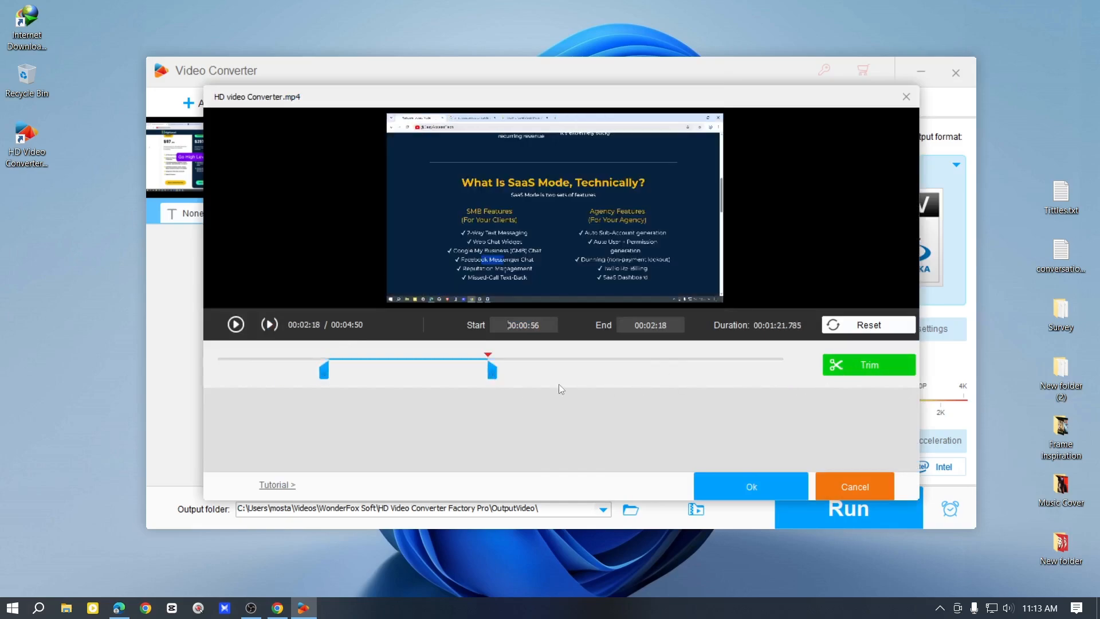
{"action": "left_click", "coordinate": [752, 487]}
Crop the video to an area of about 1461 × 551 pixels with a free aspect ratio.
{"action": "left_click", "coordinate": [573, 212]}
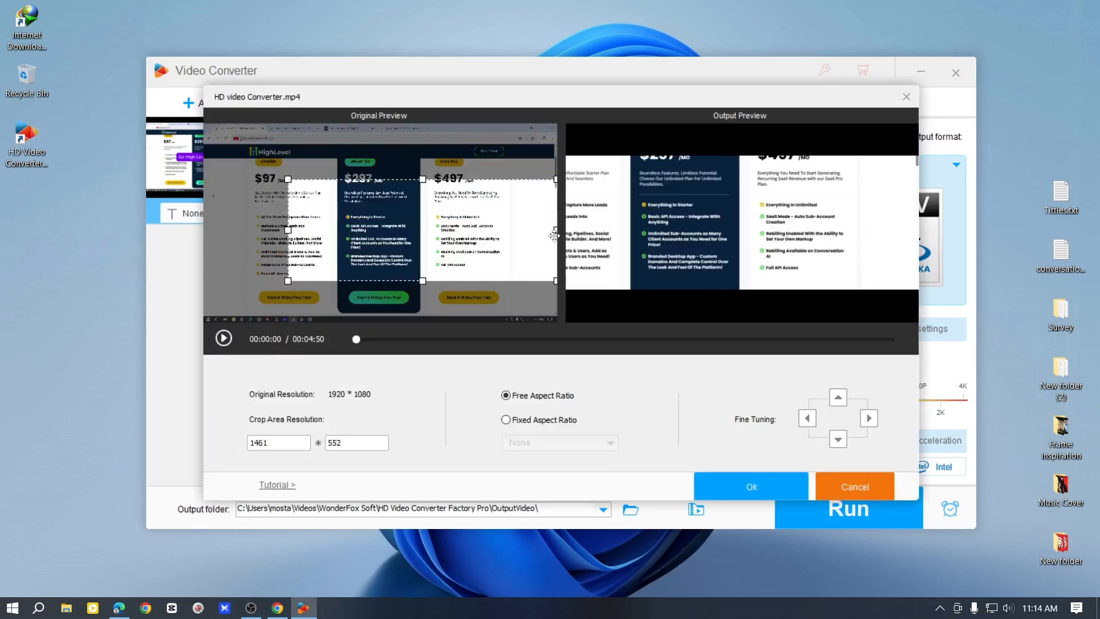
{"action": "left_click_drag", "start_coordinate": [556, 230], "coordinate": [546, 240]}
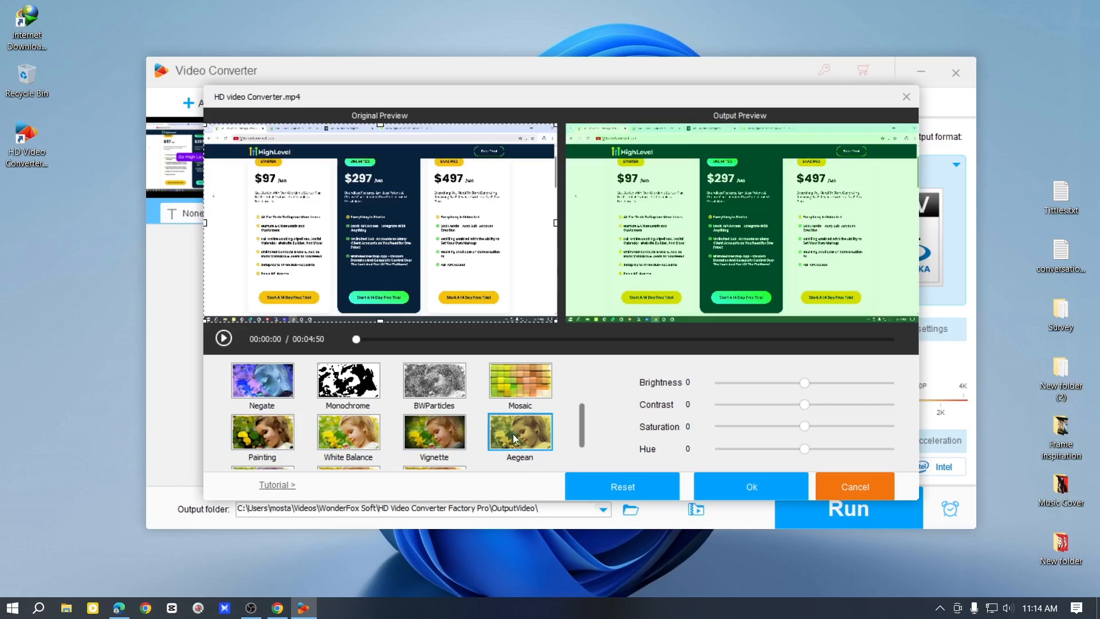
Apply the Sharpen filter effect to the video.
{"action": "scroll", "coordinate": [514, 434], "scroll_direction": "up", "scroll_amount": 3}
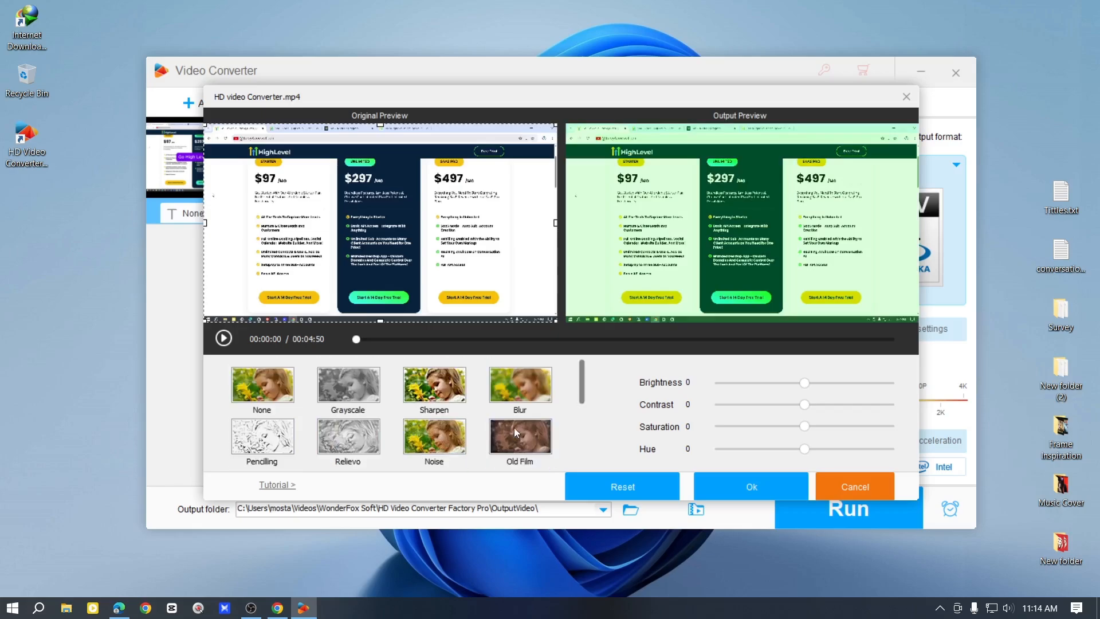
{"action": "left_click", "coordinate": [462, 397]}
{"action": "left_click", "coordinate": [705, 490]}
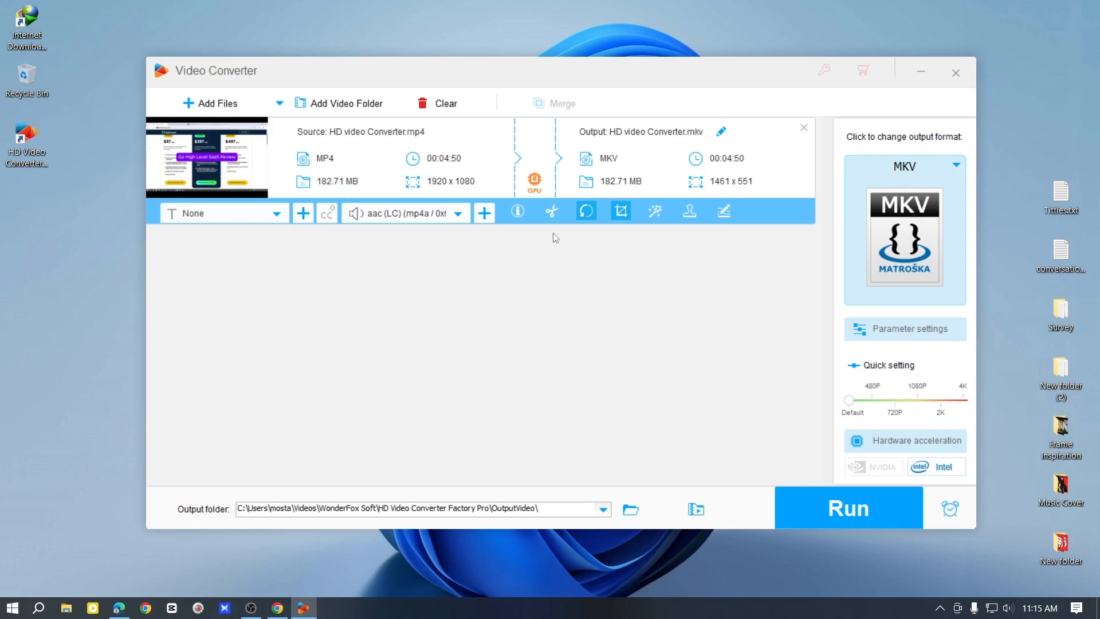
Open the file information of the source video to examine its format, video and audio details.
{"action": "left_click", "coordinate": [518, 212]}
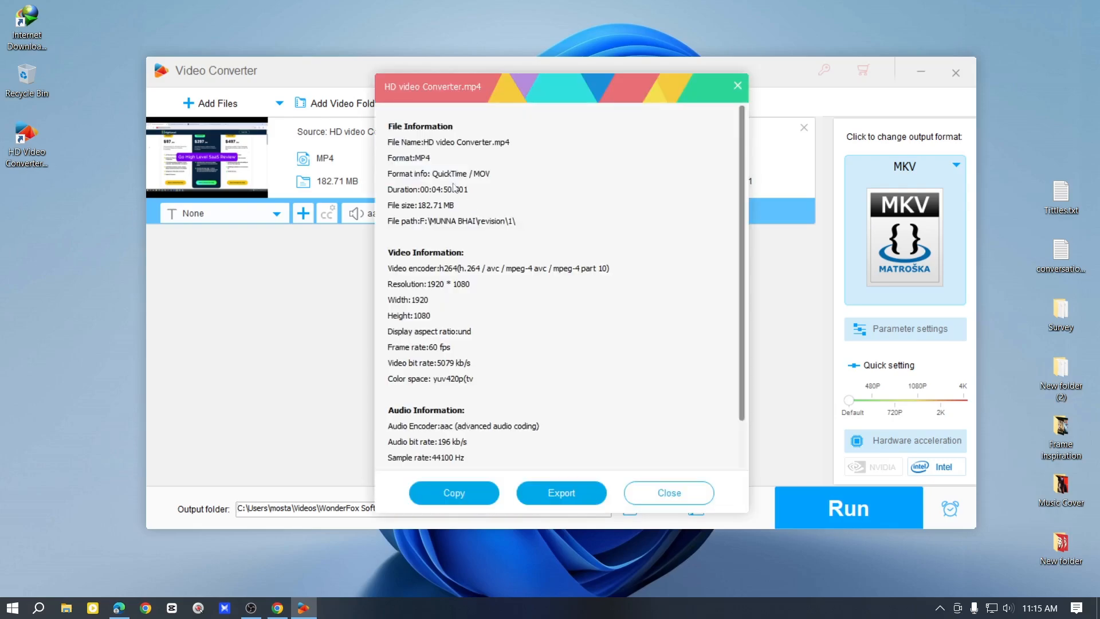
Review the source file's information down to the audio details and close the information window.
{"action": "scroll", "coordinate": [461, 467], "scroll_direction": "down", "scroll_amount": 1}
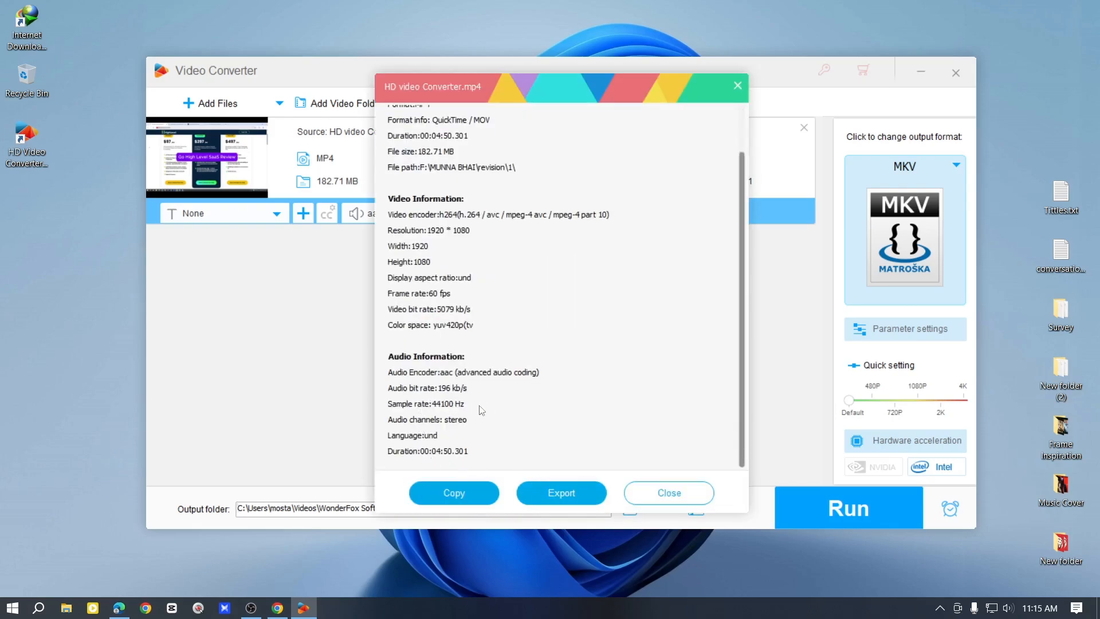
{"action": "scroll", "coordinate": [530, 493], "scroll_direction": "up", "scroll_amount": 1}
{"action": "left_click", "coordinate": [696, 499]}
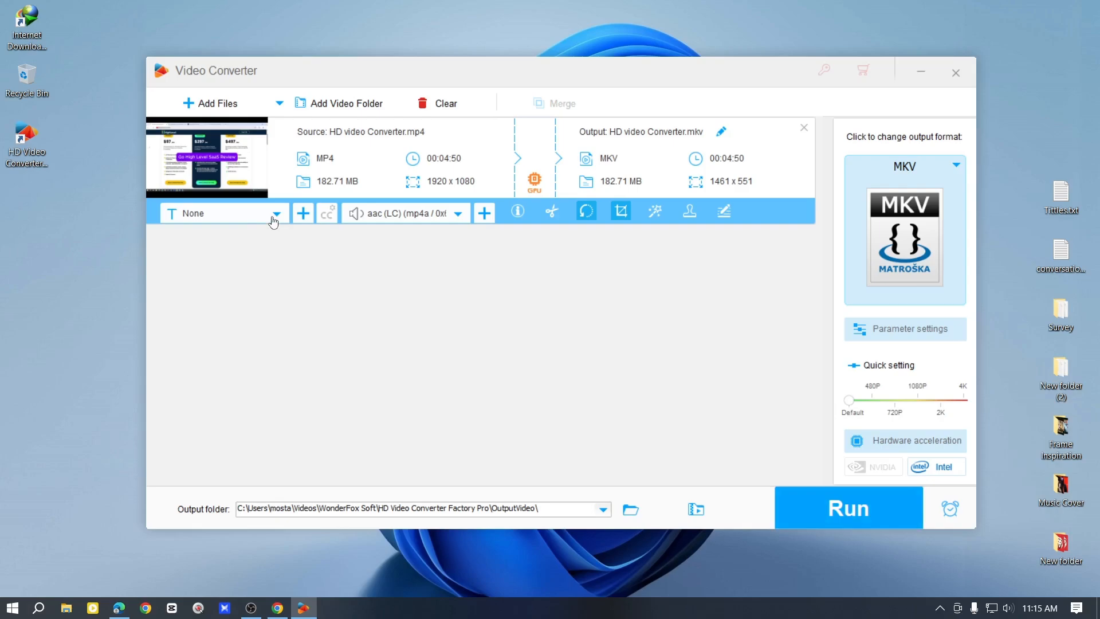
Open the file chooser for adding an external subtitle to the video and leave it without choosing a file.
{"action": "left_click", "coordinate": [301, 213]}
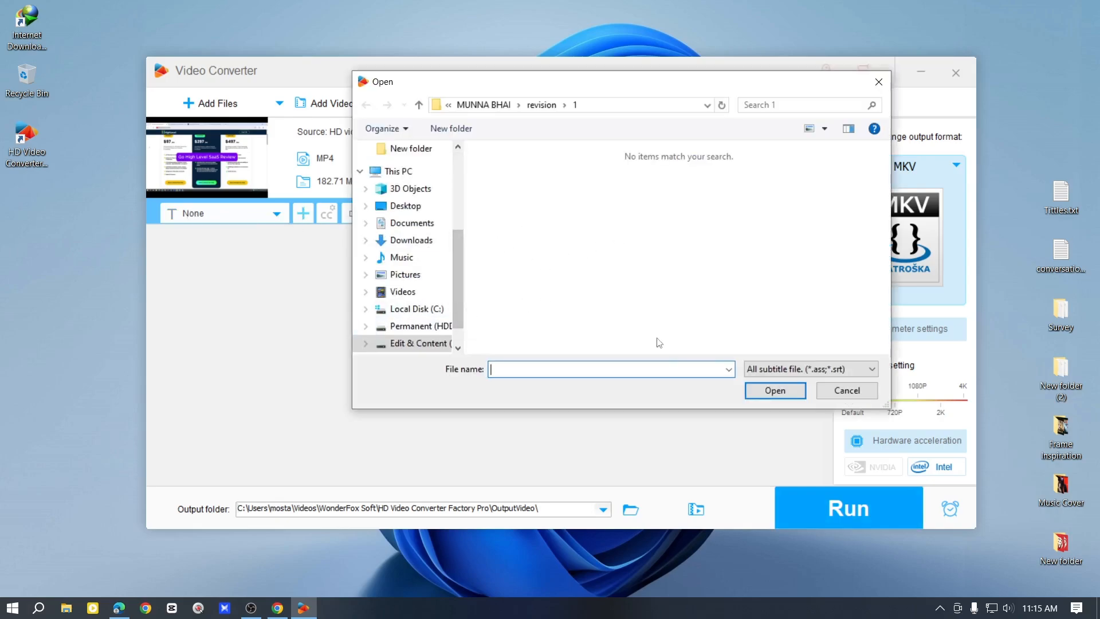
{"action": "left_click", "coordinate": [752, 396]}
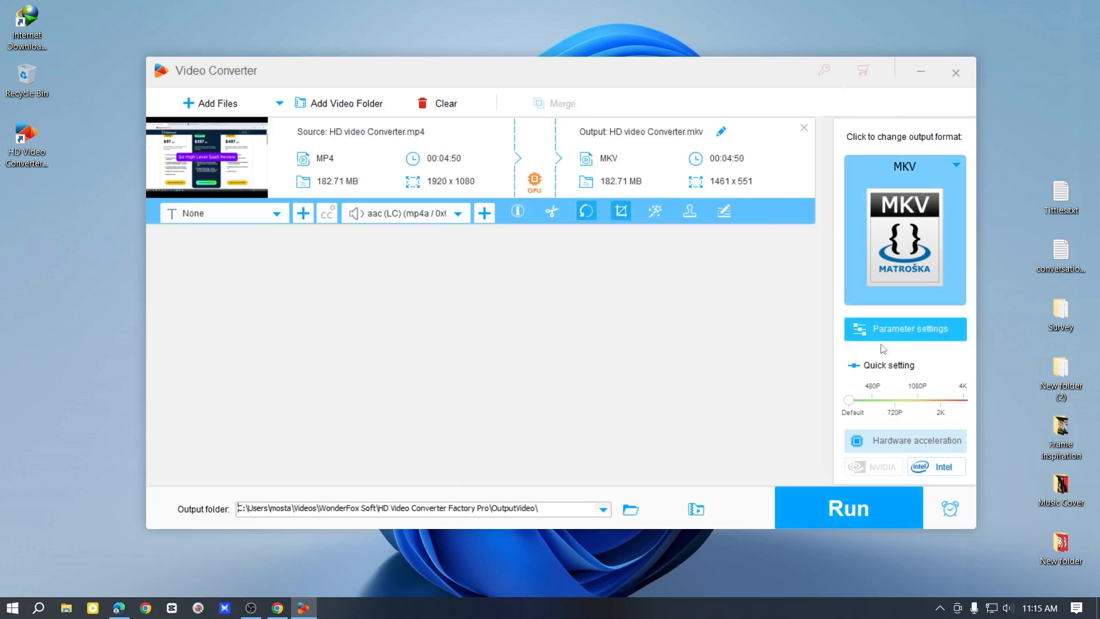
Start converting the video to MKV and stop the running conversion.
{"action": "left_click", "coordinate": [858, 509]}
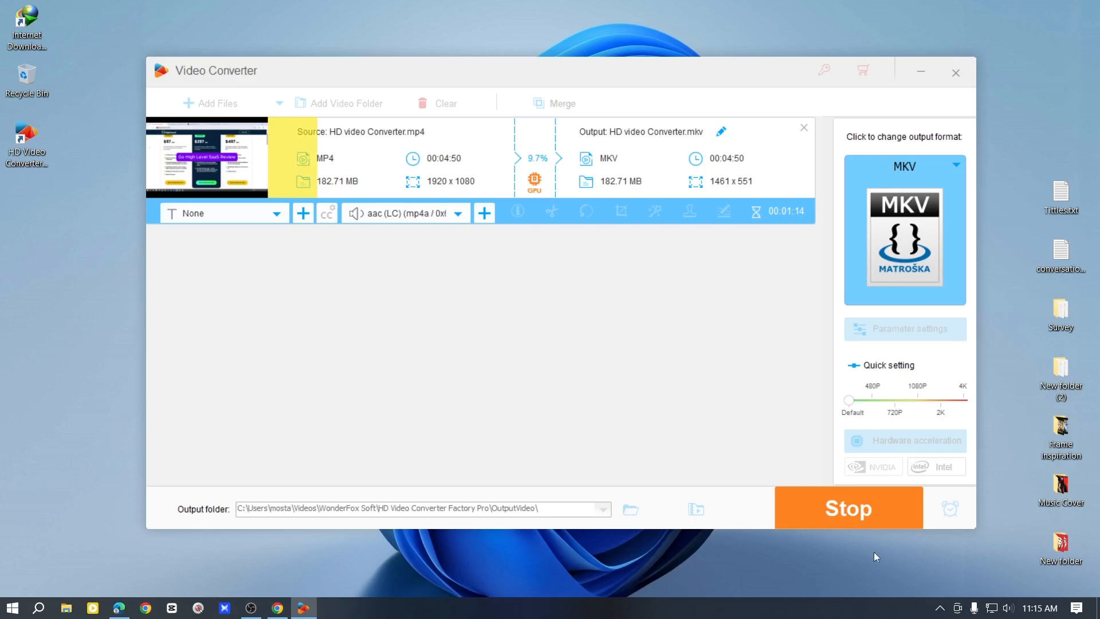
{"action": "left_click", "coordinate": [853, 512]}
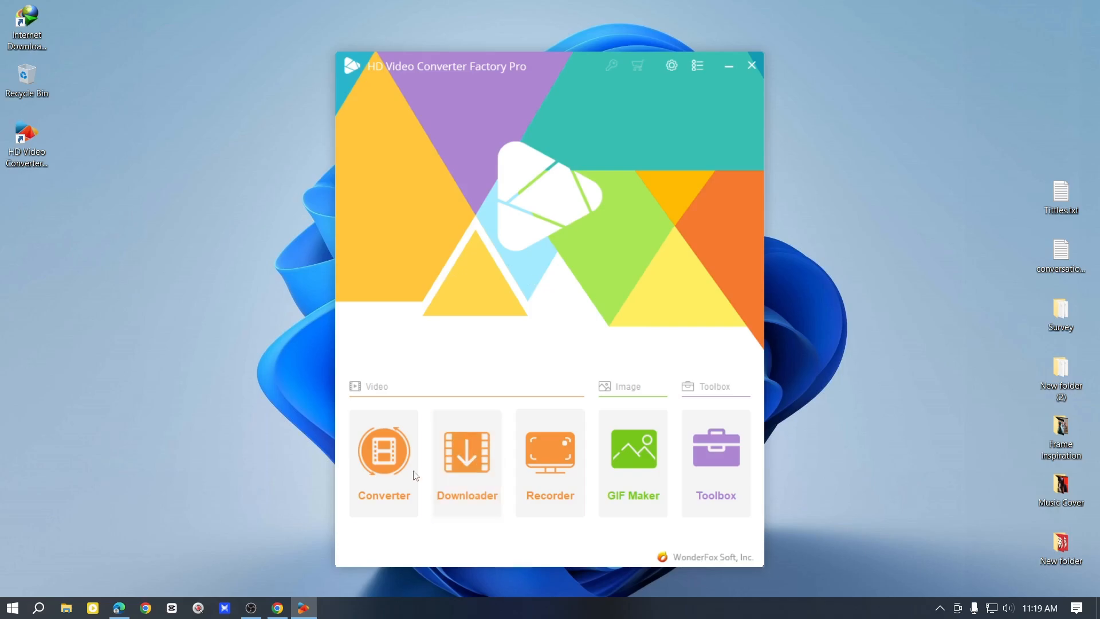
{"action": "left_click", "coordinate": [469, 460]}
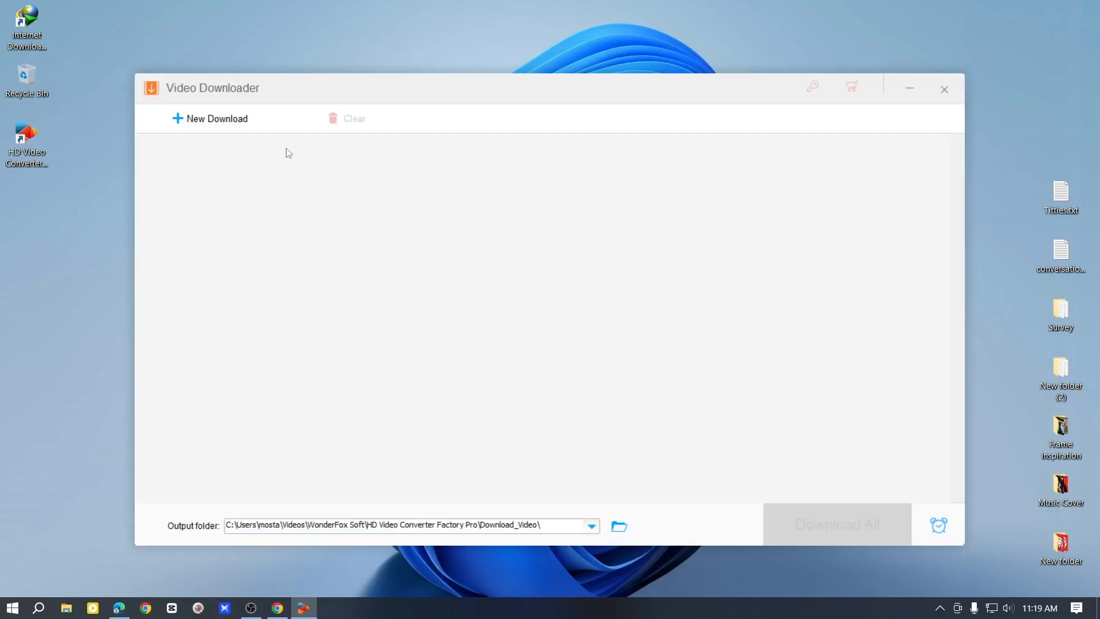
{"action": "left_click", "coordinate": [240, 127]}
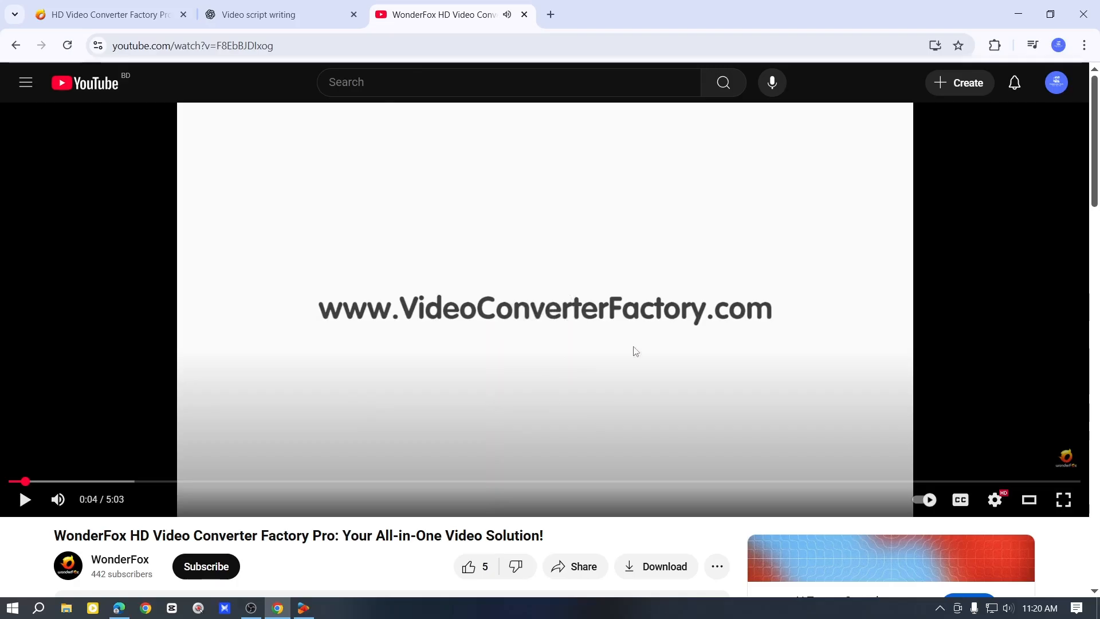
{"action": "scroll", "coordinate": [633, 351], "scroll_direction": "down", "scroll_amount": 2}
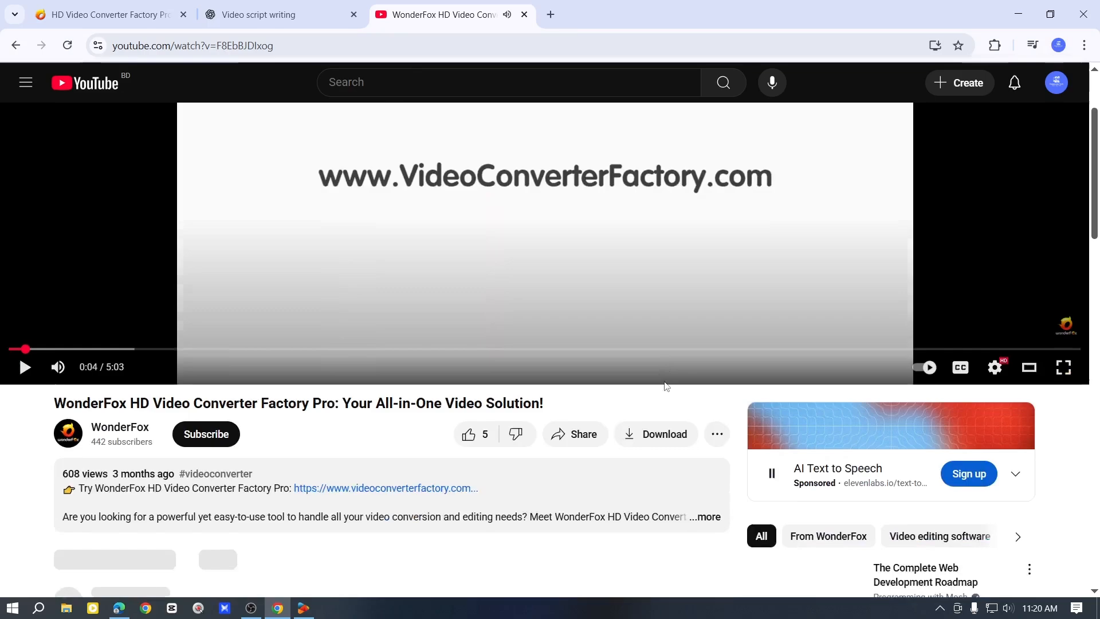
{"action": "scroll", "coordinate": [150, 177], "scroll_direction": "up", "scroll_amount": 2}
{"action": "left_click", "coordinate": [334, 50]}
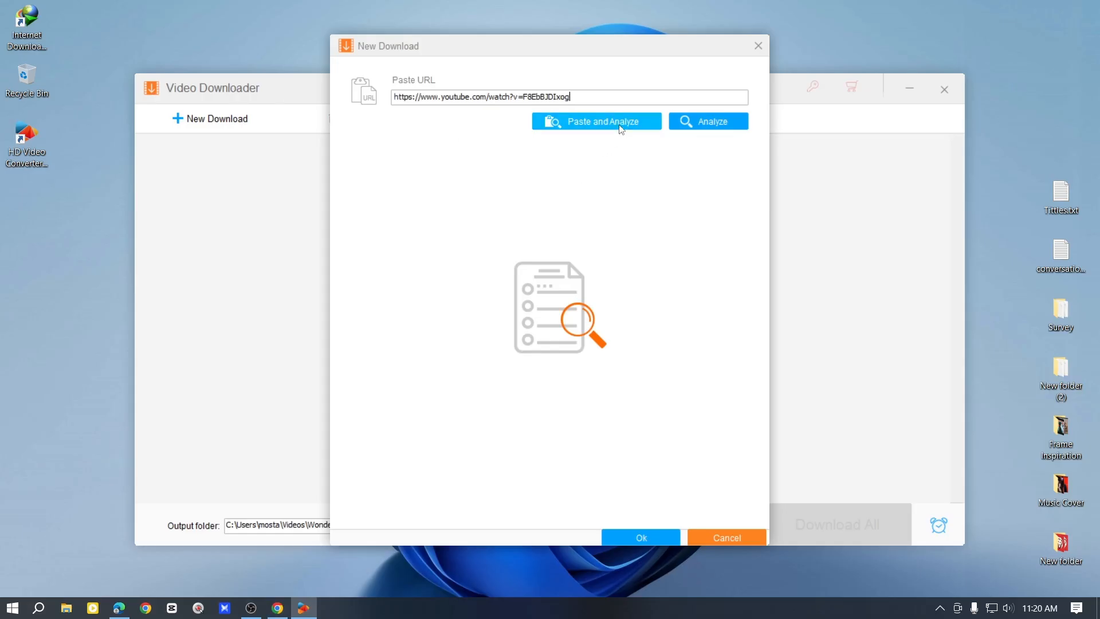
{"action": "left_click", "coordinate": [621, 129]}
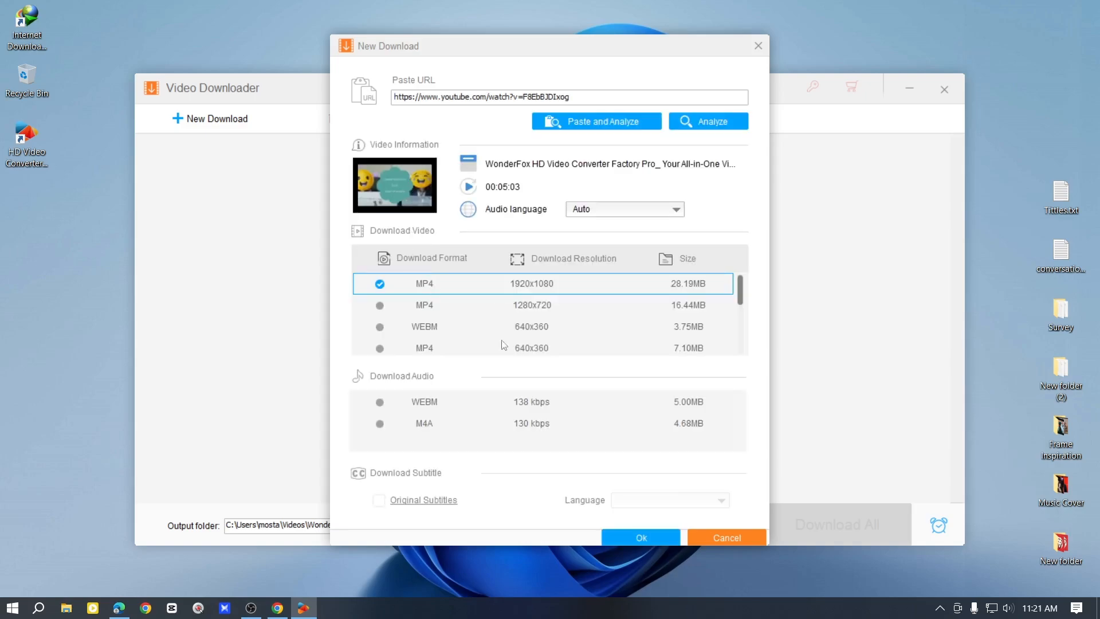
Keep the audio language on Auto and add the 1920x1080 MP4 version to the download list.
{"action": "key", "text": "ctrl+a"}
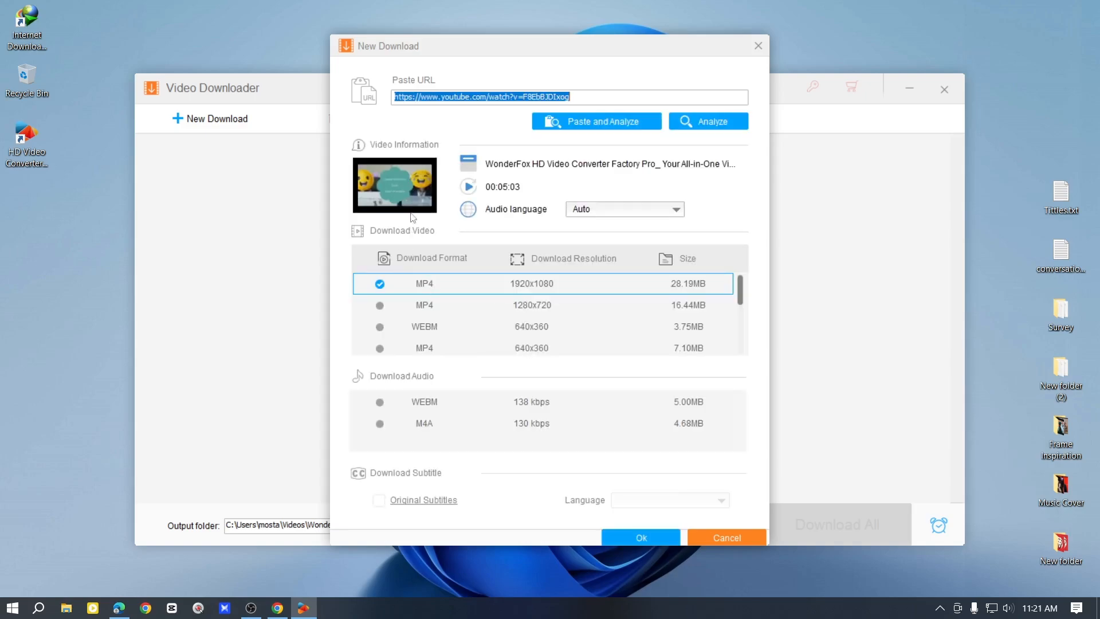
{"action": "left_click", "coordinate": [650, 209]}
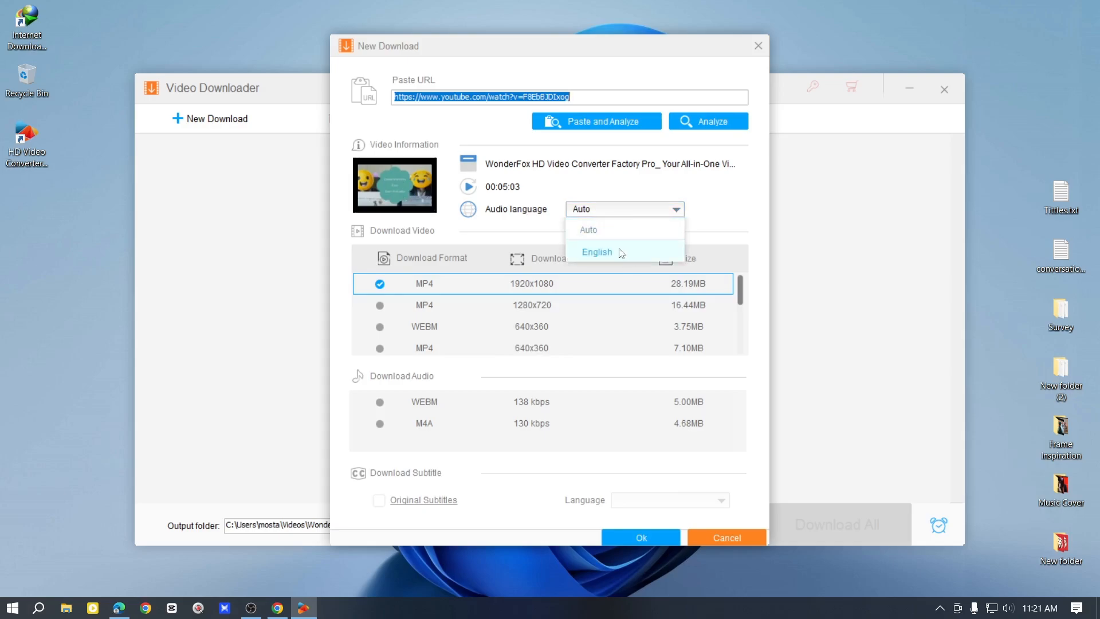
{"action": "left_click", "coordinate": [609, 232]}
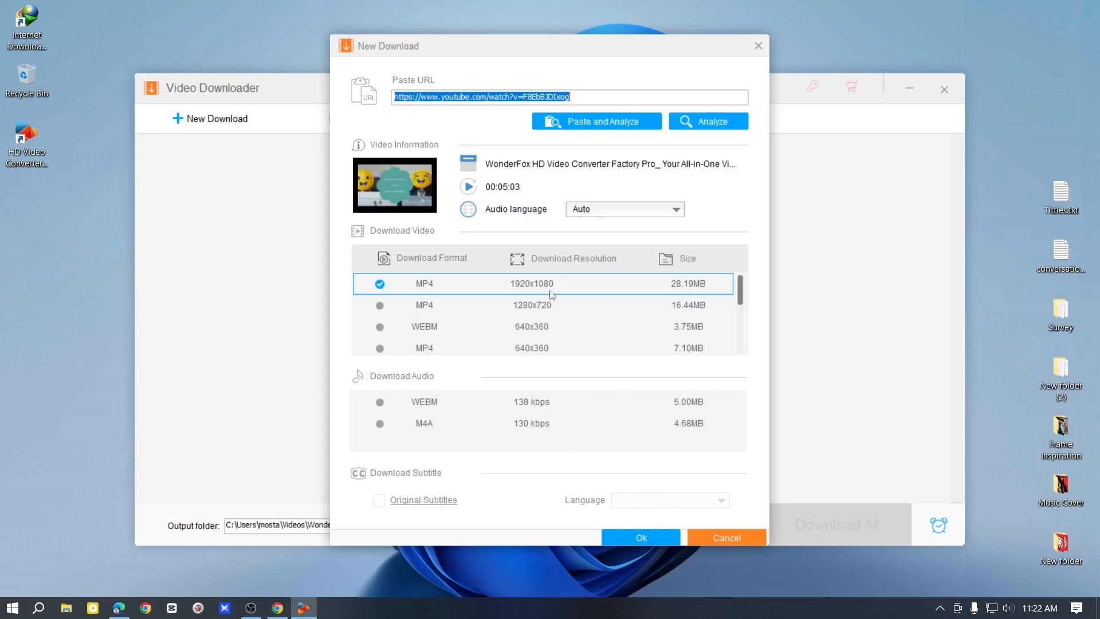
{"action": "left_click", "coordinate": [653, 536]}
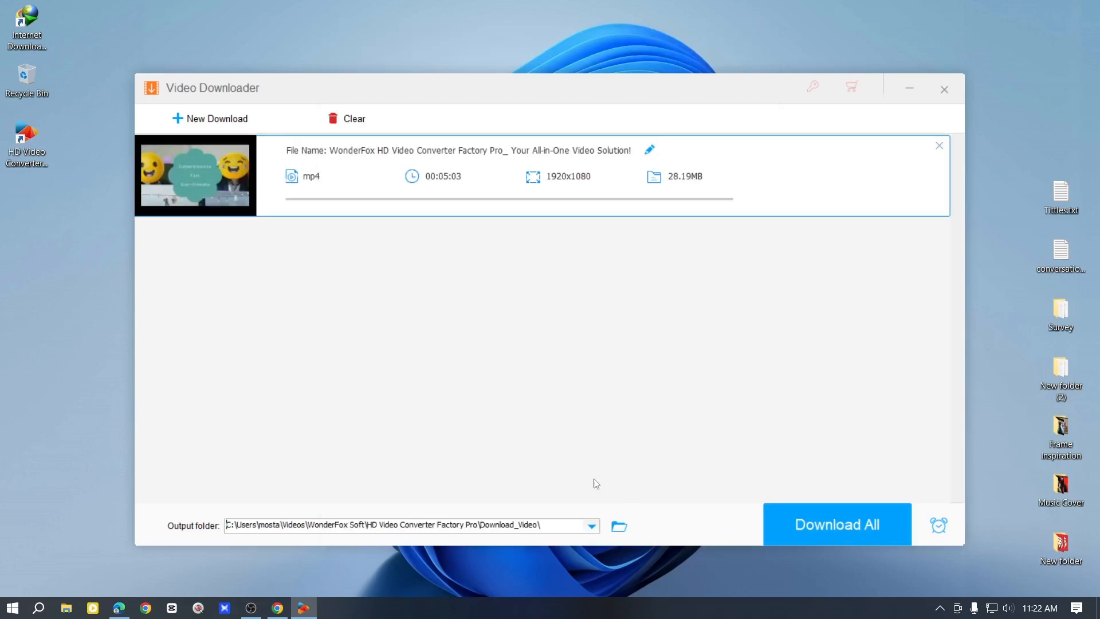
Clear the download list and close the Video Downloader.
{"action": "left_click", "coordinate": [352, 121]}
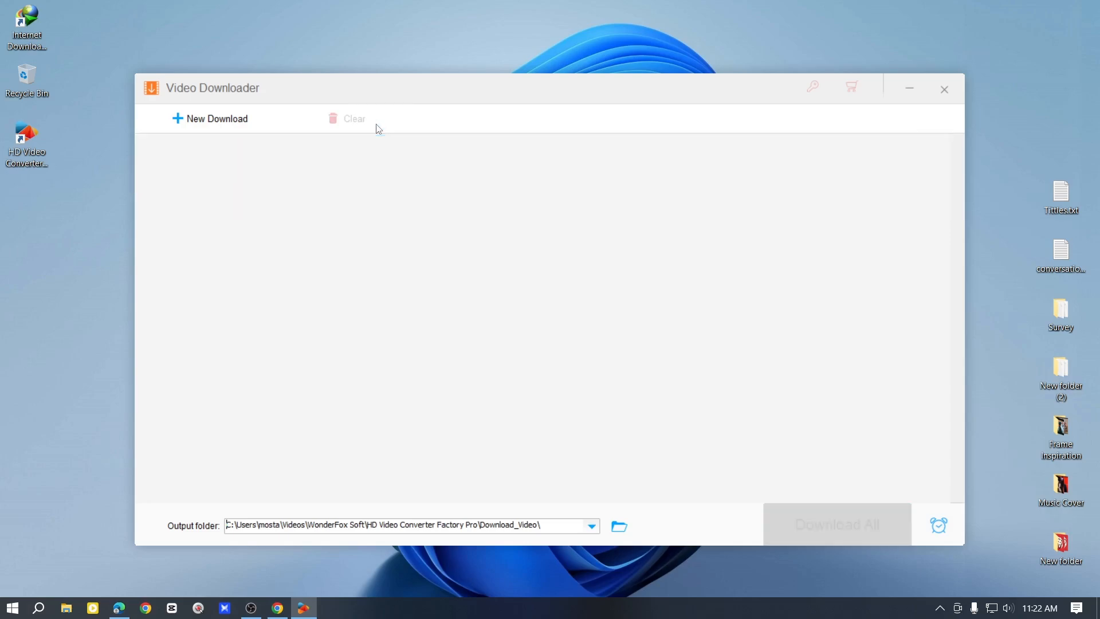
{"action": "left_click", "coordinate": [943, 90]}
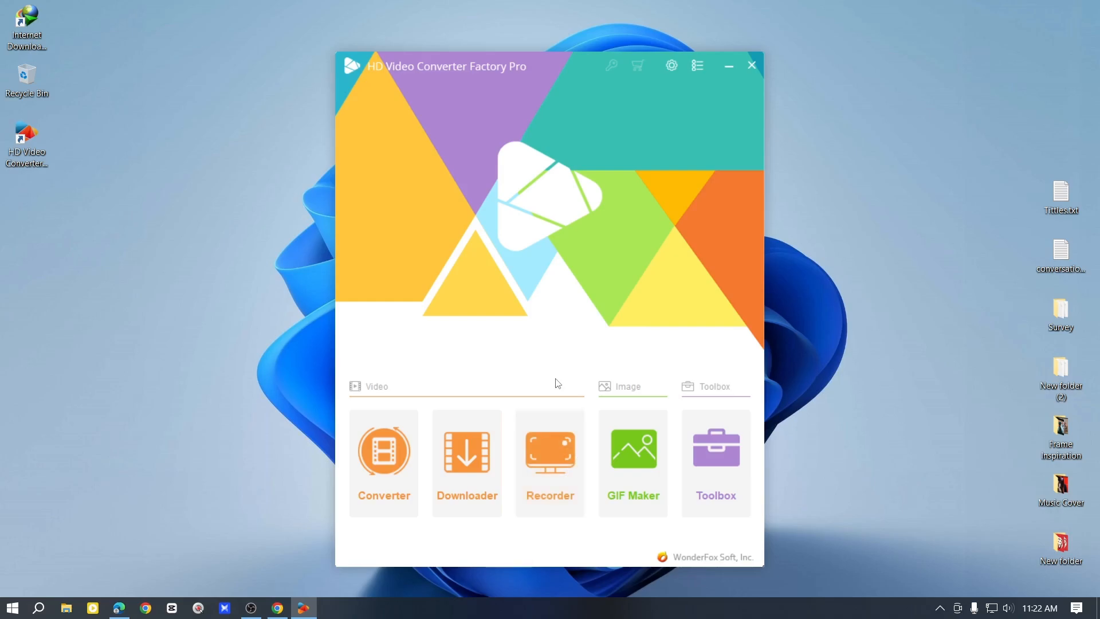
Open the Recorder and try its full-screen recording mode.
{"action": "left_click", "coordinate": [551, 460]}
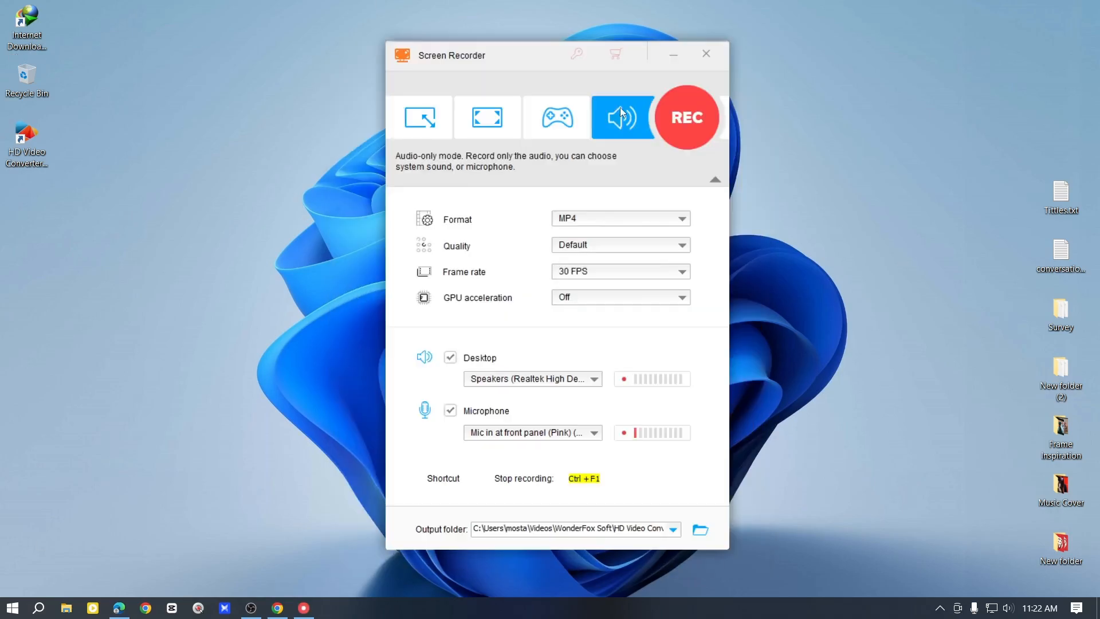
{"action": "left_click", "coordinate": [486, 117]}
{"action": "left_click", "coordinate": [580, 314]}
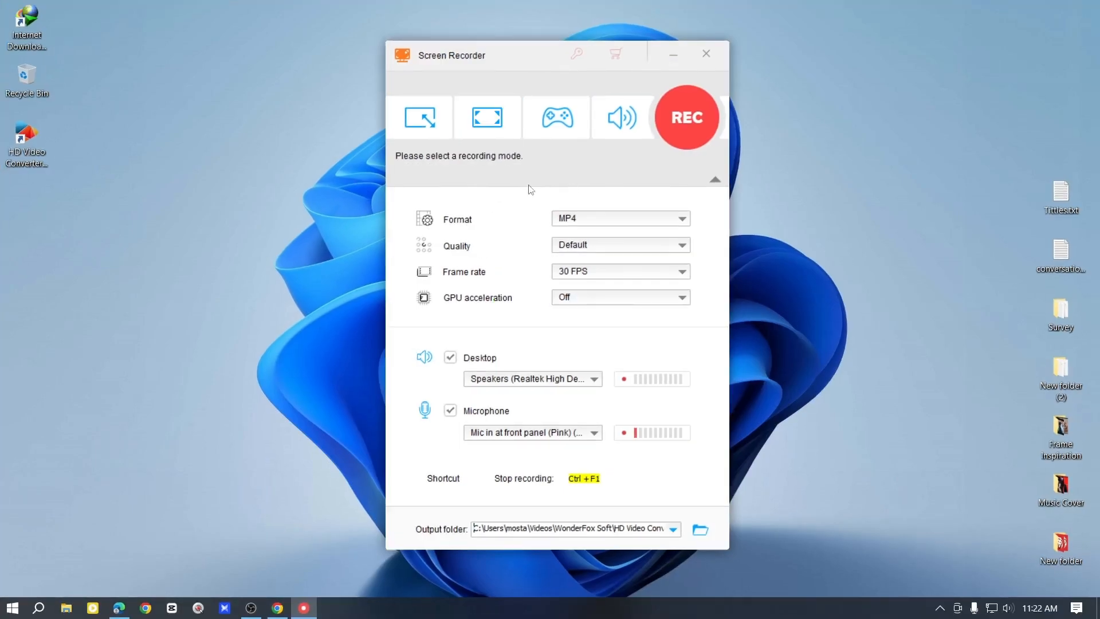
Try marking a custom recording area of about 1008 × 514 pixels and cancel the selection.
{"action": "left_click", "coordinate": [442, 130]}
{"action": "left_click_drag", "start_coordinate": [146, 88], "coordinate": [868, 455]}
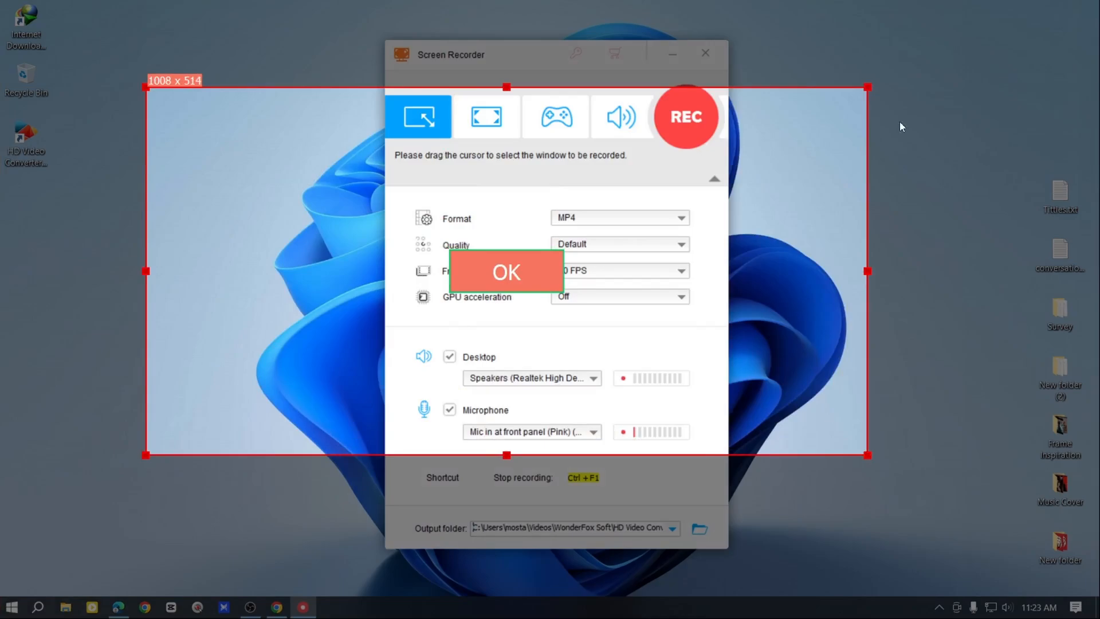
{"action": "key", "text": "Escape"}
Move the HD Video Converter Factory Pro shortcut to a free spot on the desktop, beside the Screen Recorder window.
{"action": "left_click_drag", "start_coordinate": [26, 143], "coordinate": [134, 274]}
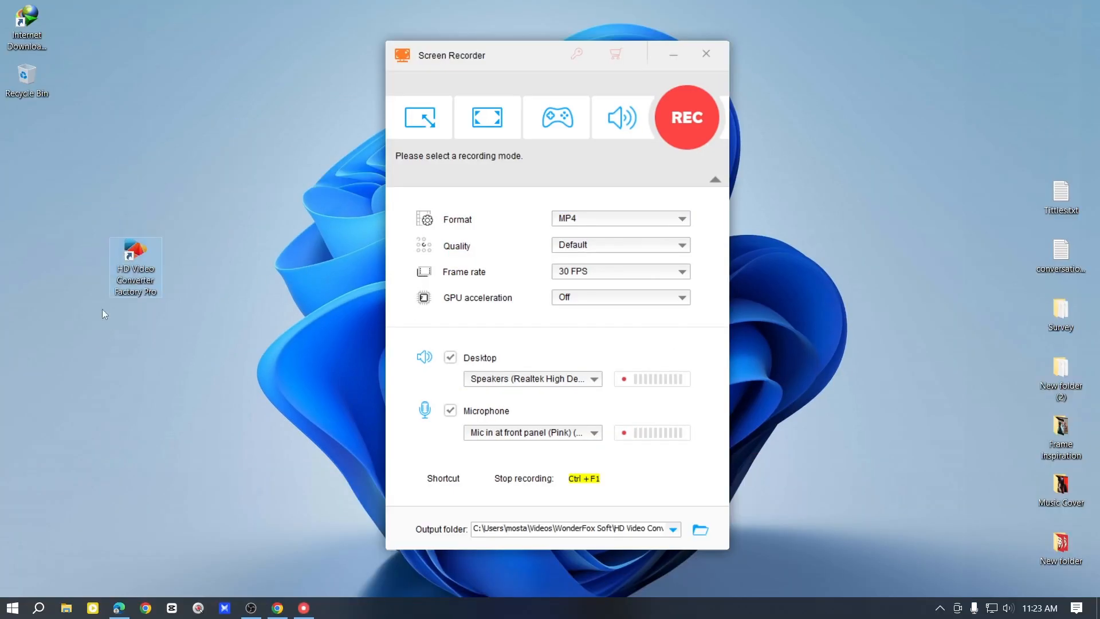
Look through the Screen Recorder's output format and GPU acceleration options.
{"action": "left_click", "coordinate": [603, 223]}
{"action": "left_click", "coordinate": [603, 223]}
{"action": "left_click", "coordinate": [635, 305]}
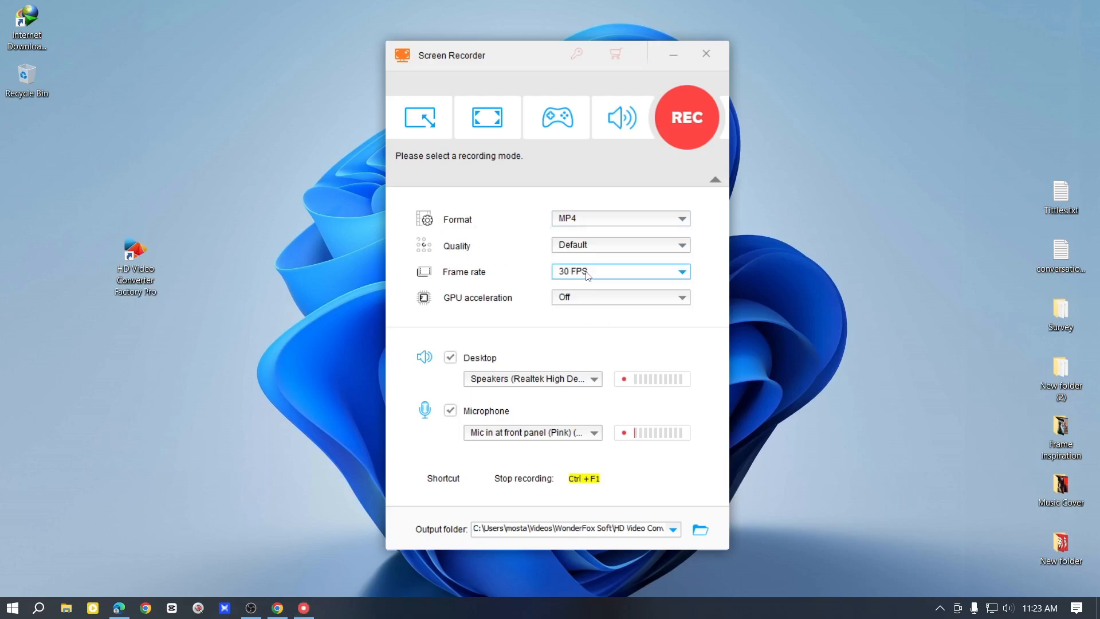
{"action": "left_click", "coordinate": [592, 298]}
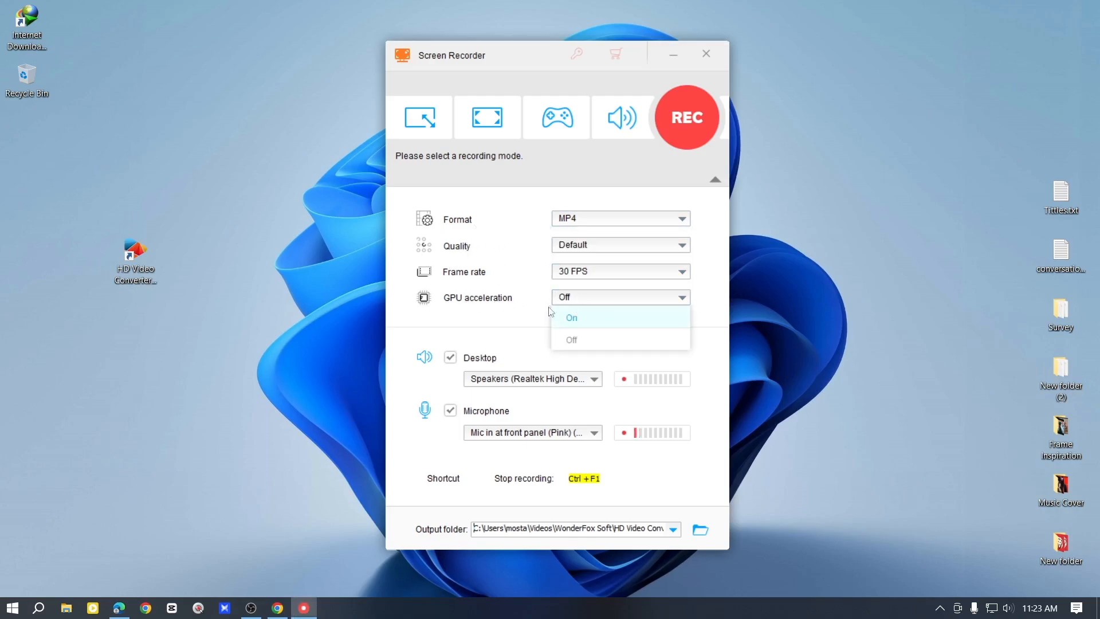
{"action": "left_click", "coordinate": [555, 313]}
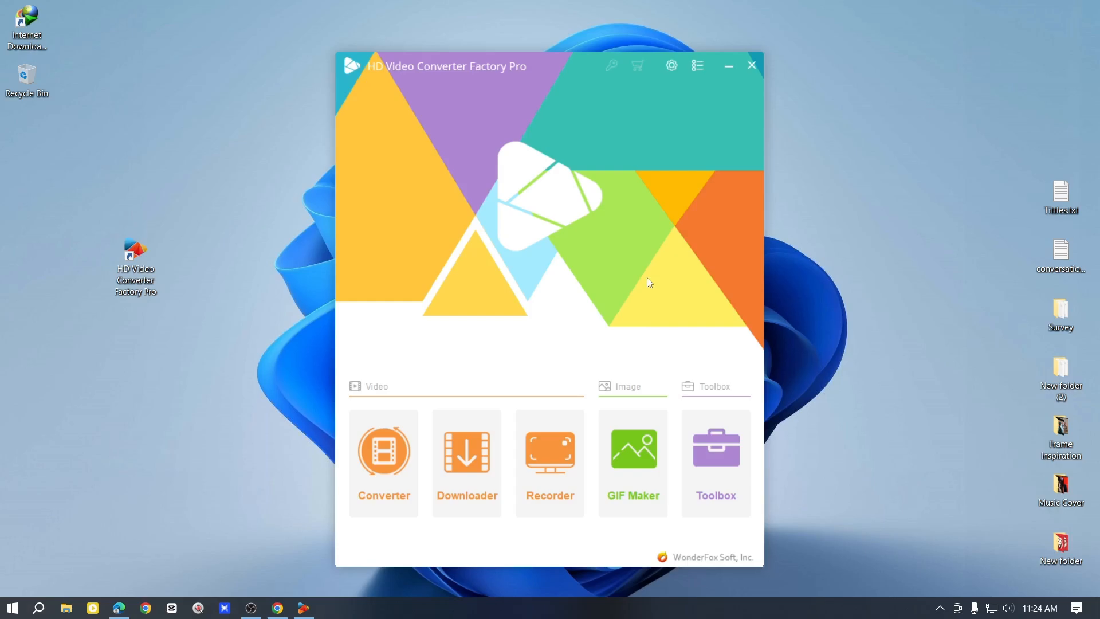
Open the GIF Maker from the program's start window.
{"action": "left_click", "coordinate": [652, 467]}
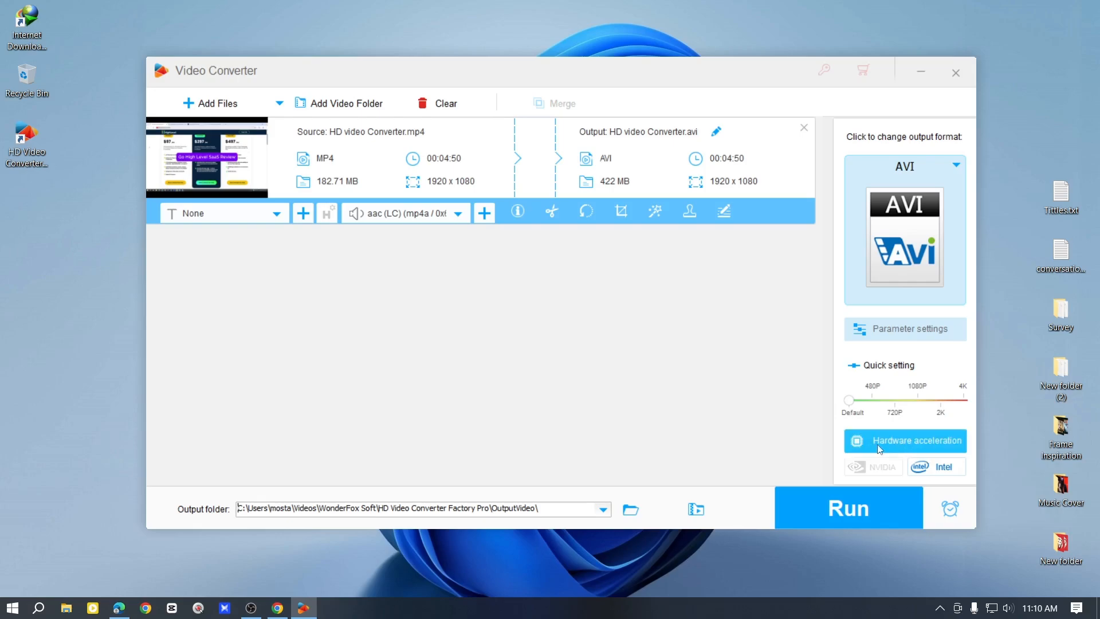
Review the hardware acceleration settings with their test results and the Intel QSV tips on supported encoders and formats.
{"action": "left_click", "coordinate": [903, 441]}
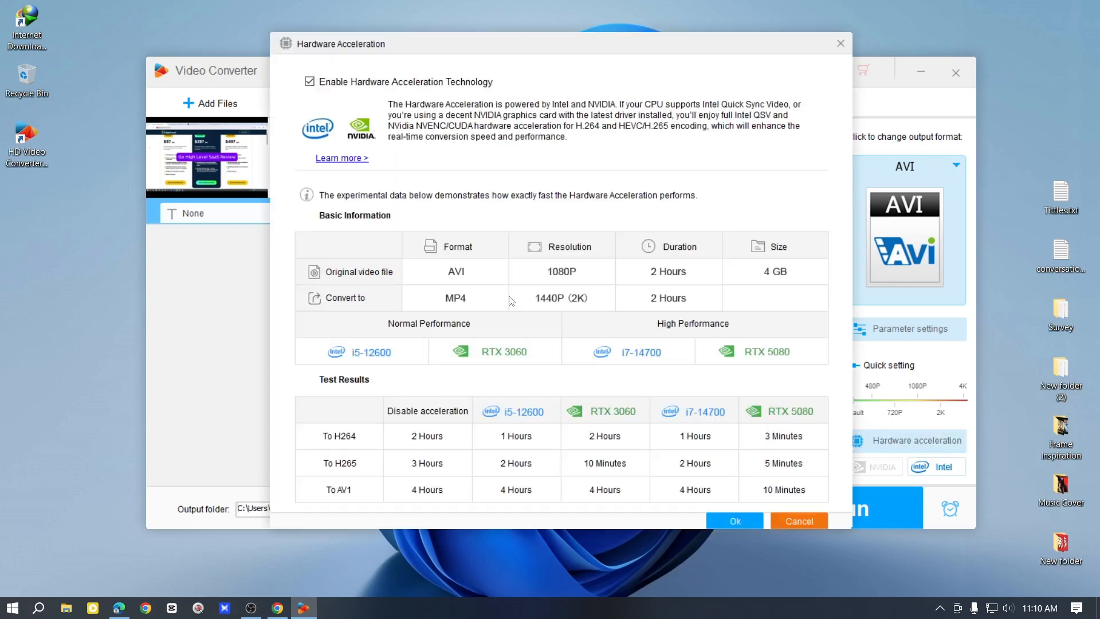
{"action": "left_click_drag", "start_coordinate": [447, 42], "coordinate": [440, 27]}
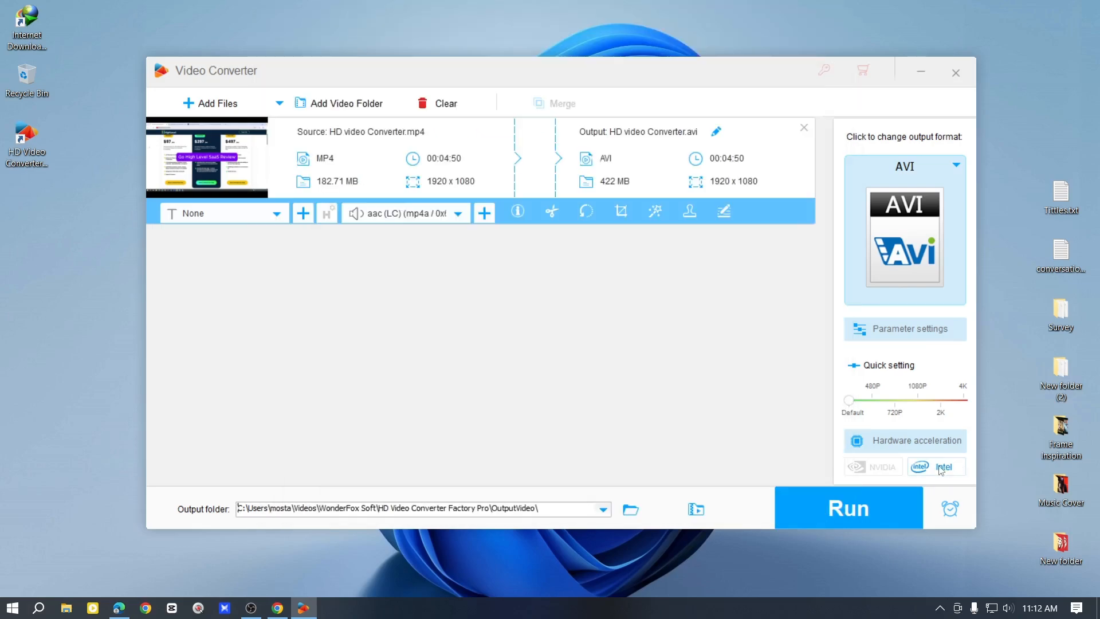
{"action": "left_click", "coordinate": [939, 467]}
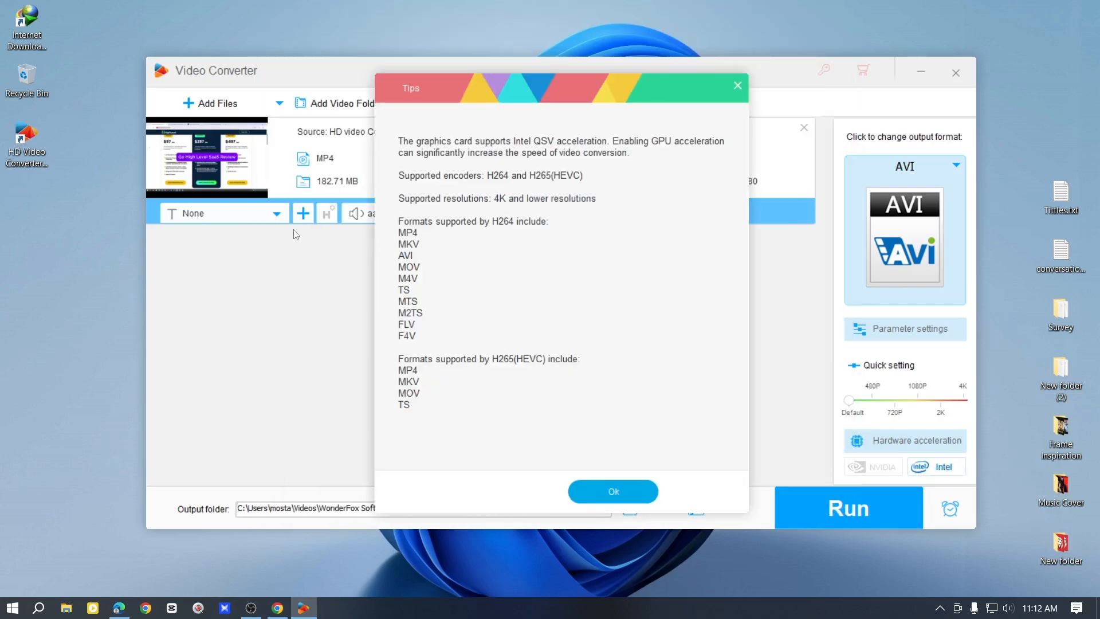
{"action": "left_click_drag", "start_coordinate": [396, 141], "coordinate": [621, 142]}
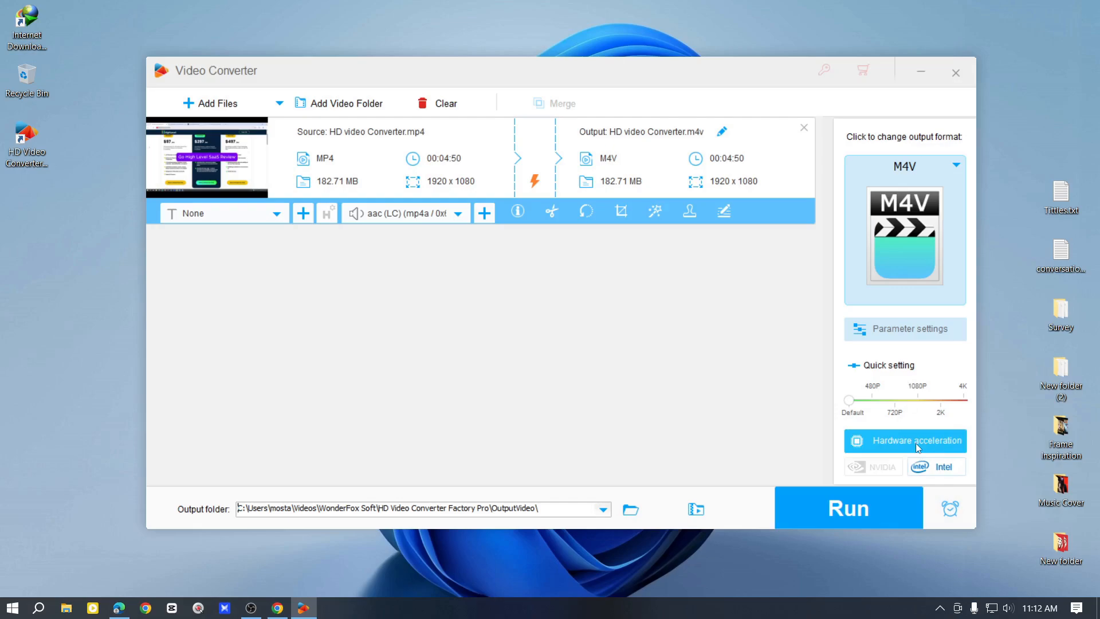
Open the Lightning Mode explanation for the M4V conversion, read its activation criteria and close it.
{"action": "left_click", "coordinate": [535, 181]}
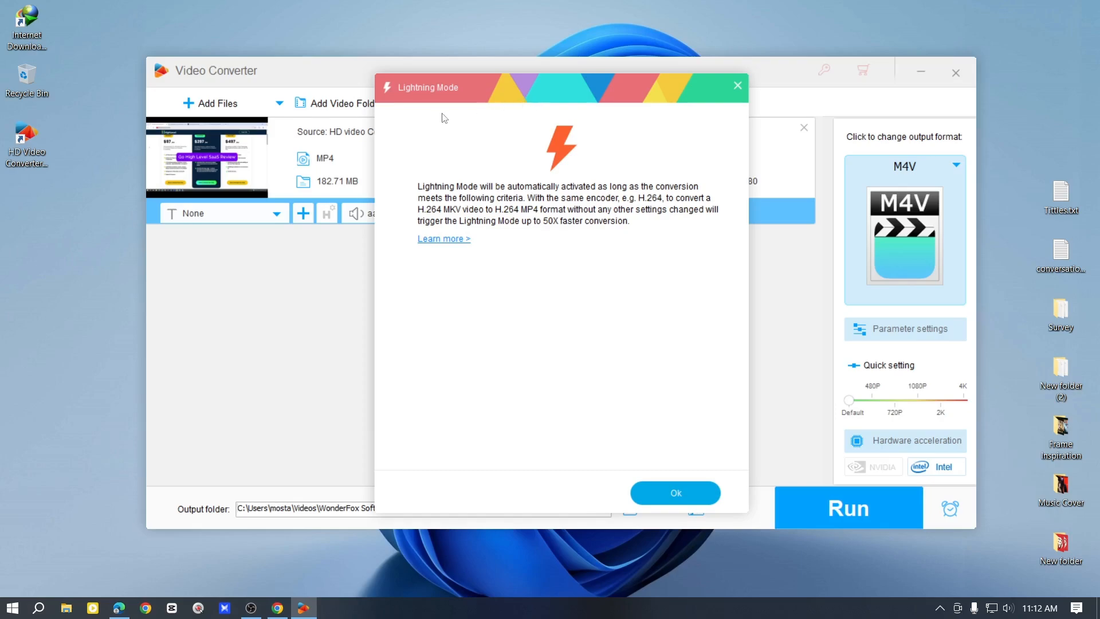
{"action": "left_click_drag", "start_coordinate": [531, 91], "coordinate": [462, 116]}
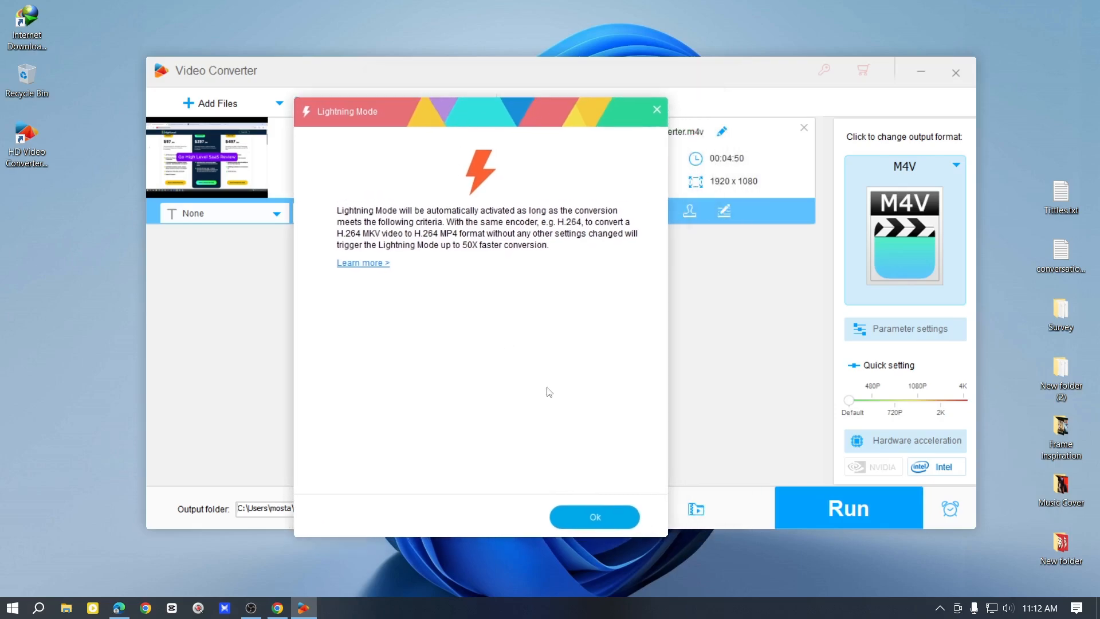
{"action": "left_click", "coordinate": [607, 519]}
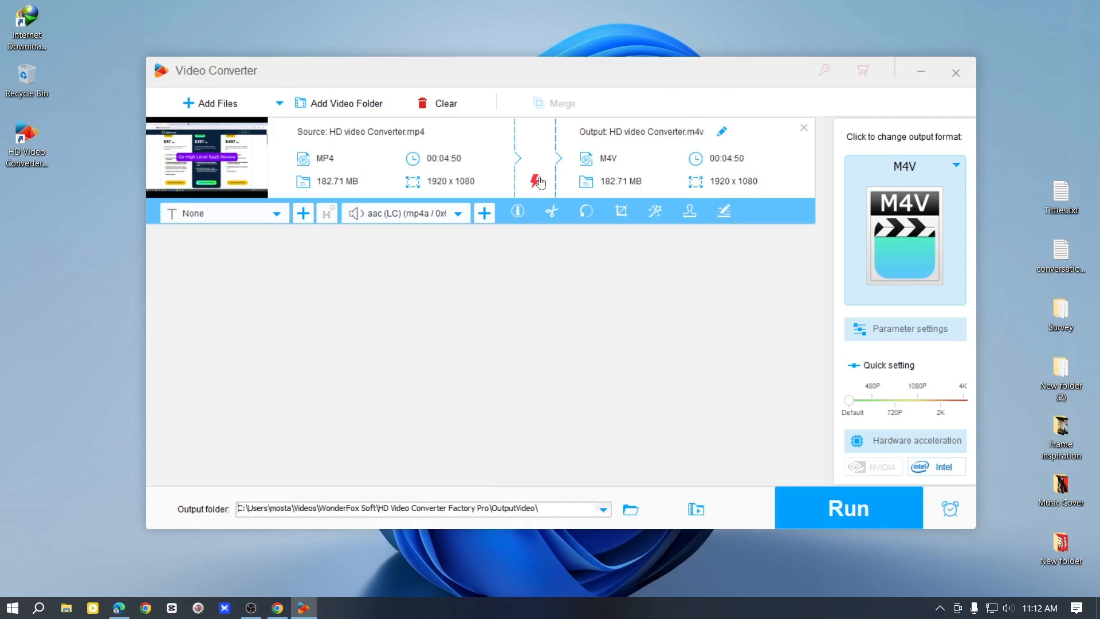